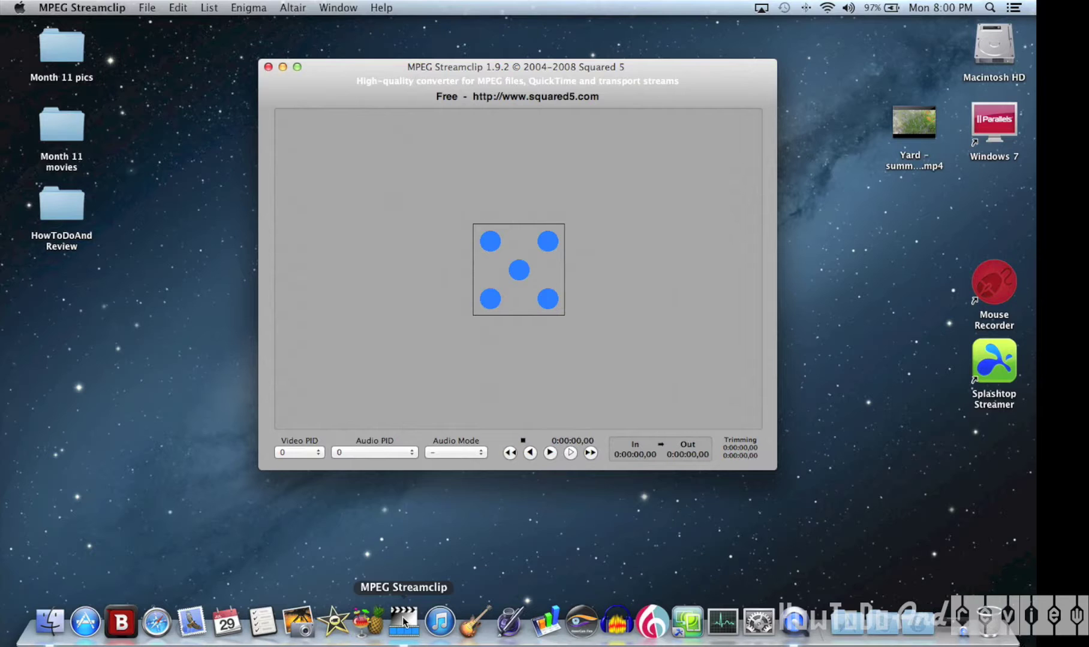
Step: Load 'Yard - summer 2013.mp4' into MPEG Streamclip and position the playhead at 0:00:02,00
{"action": "left_click_drag", "start_coordinate": [895, 142], "coordinate": [546, 245]}
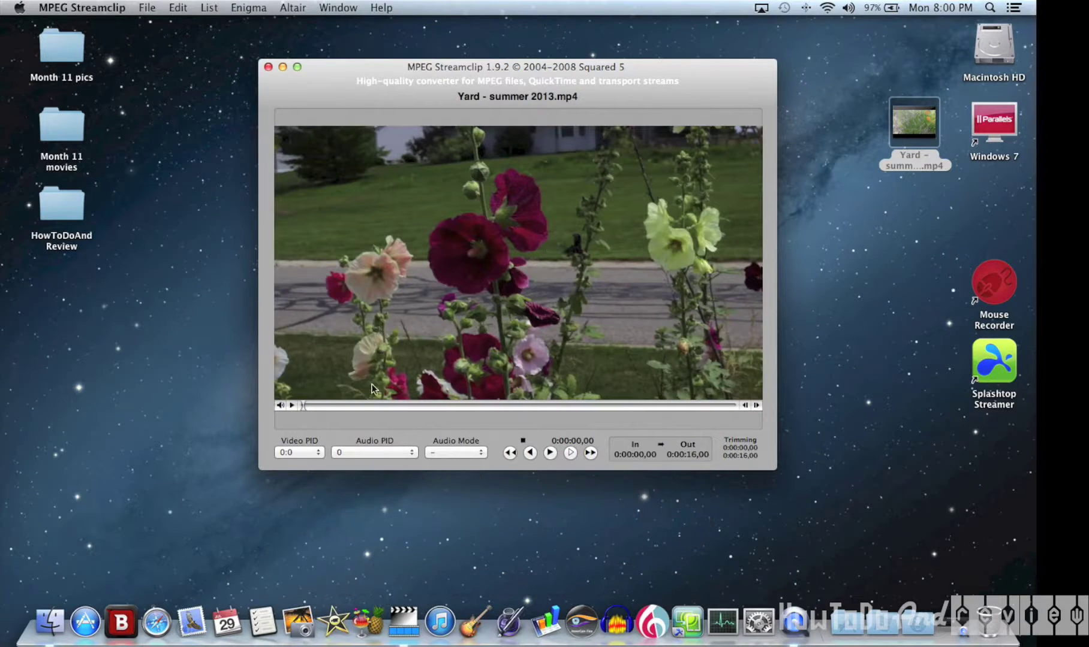
{"action": "left_click", "coordinate": [304, 407]}
{"action": "left_click_drag", "start_coordinate": [305, 407], "coordinate": [361, 407]}
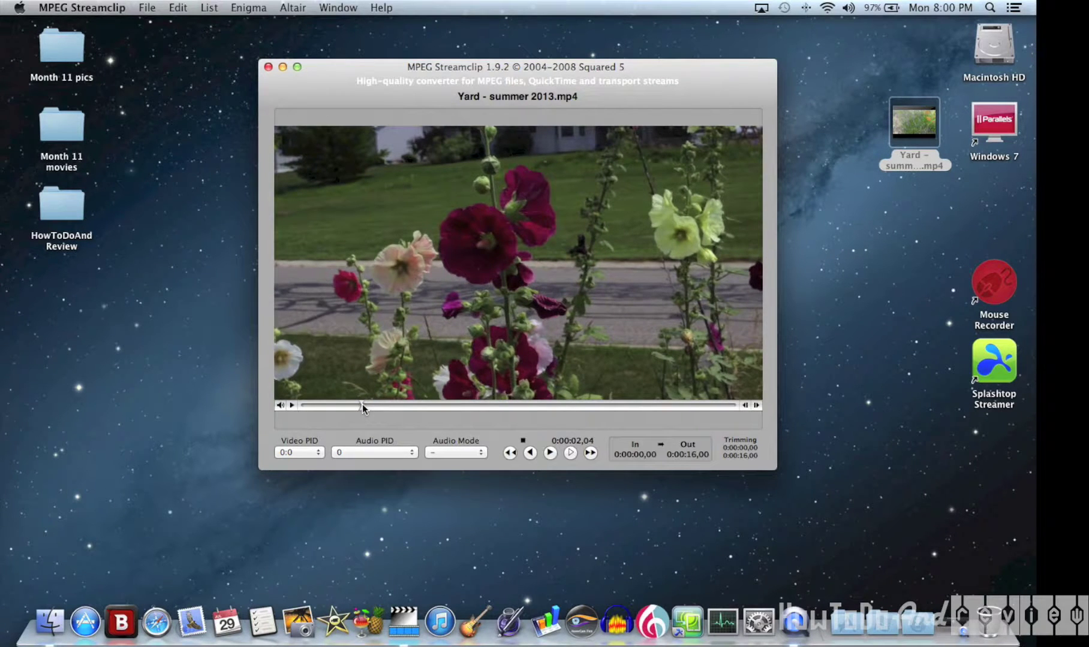
{"action": "key", "text": "Left"}
{"action": "key", "text": "Left"}
{"action": "key", "text": "Left"}
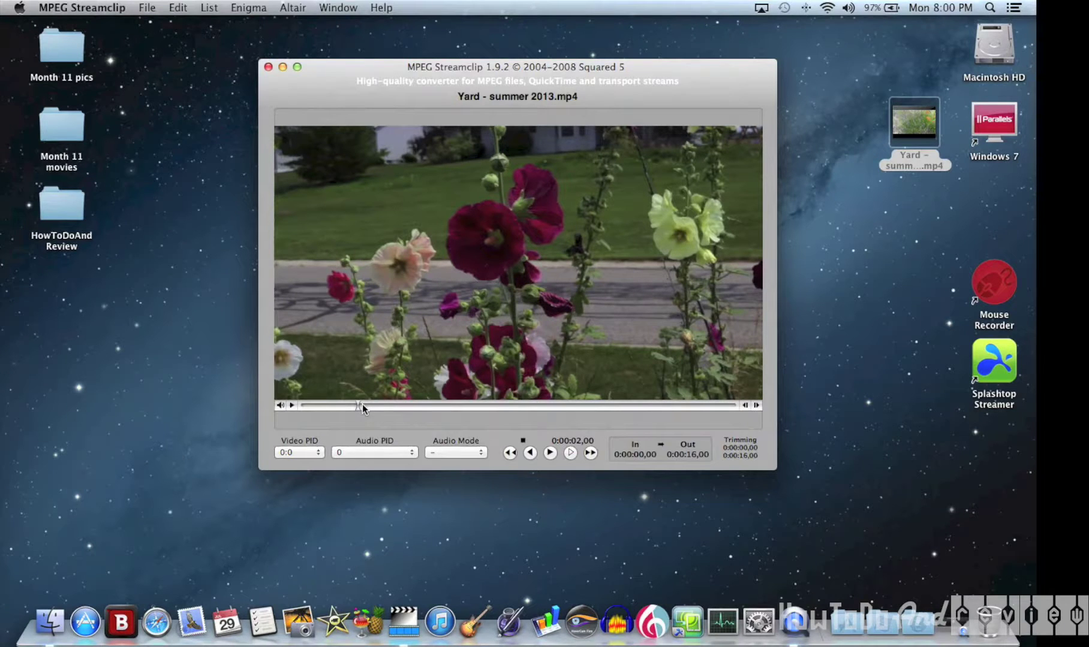
Step: Mark In at 2 s, trim the clip to 0:00:02–0:00:04, and play the result
{"action": "left_click", "coordinate": [179, 8]}
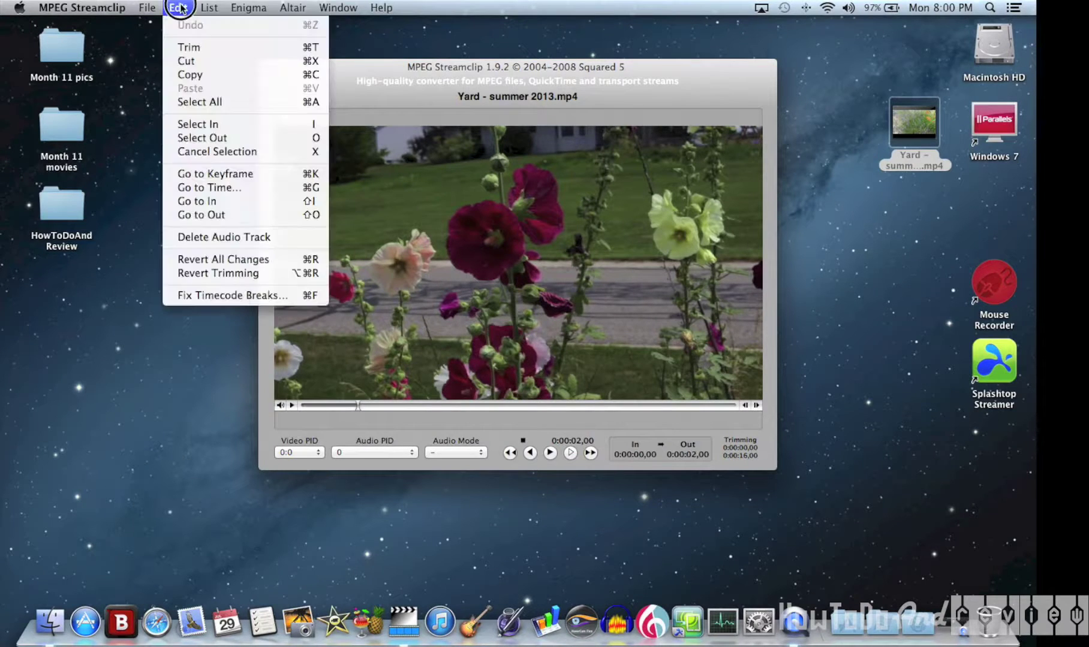
{"action": "left_click", "coordinate": [199, 120]}
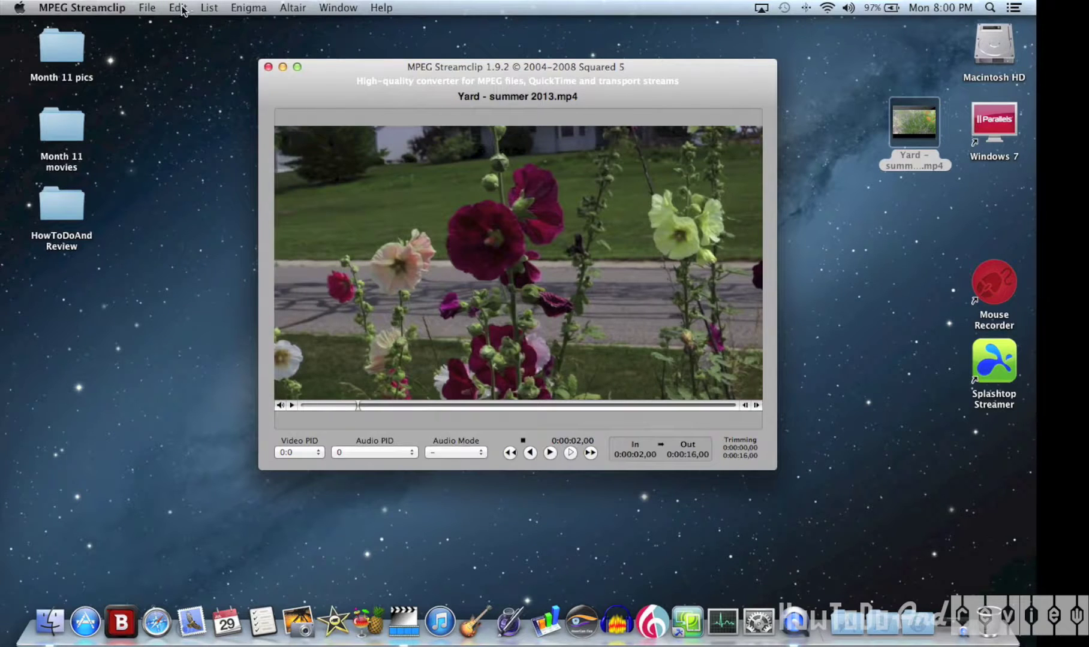
{"action": "left_click", "coordinate": [181, 8]}
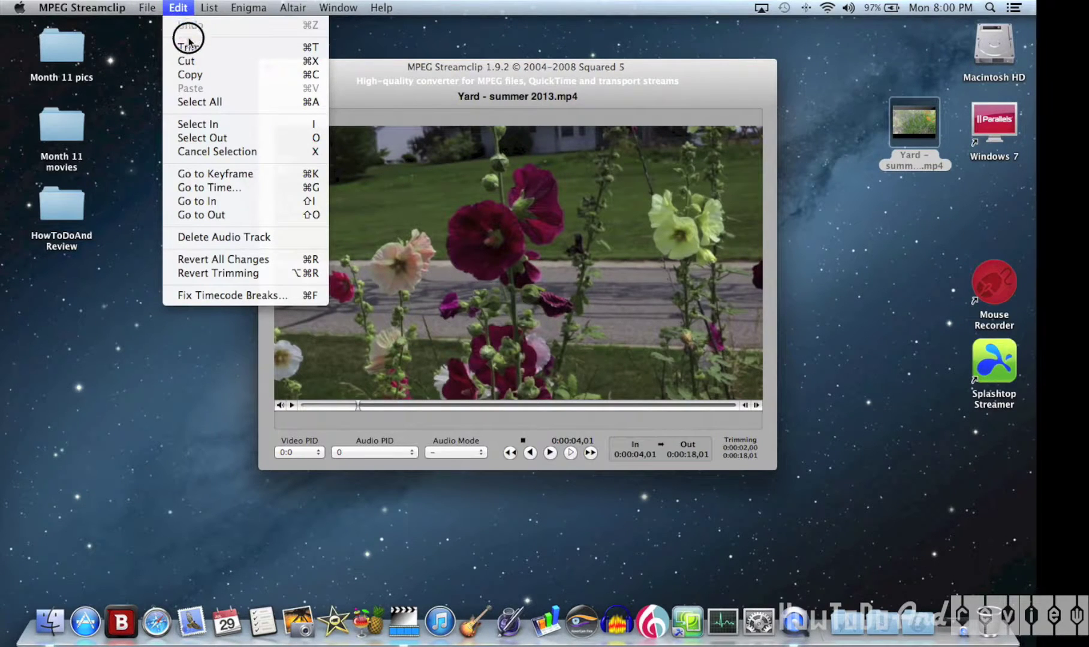
{"action": "left_click", "coordinate": [193, 63]}
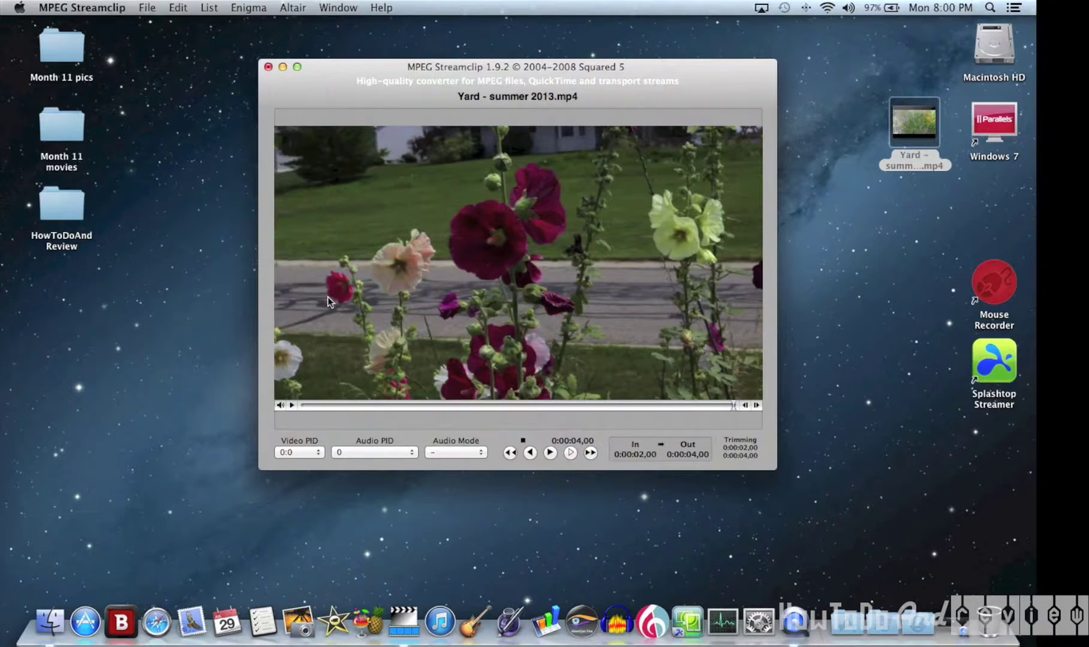
{"action": "key", "text": "space"}
{"action": "left_click", "coordinate": [148, 9]}
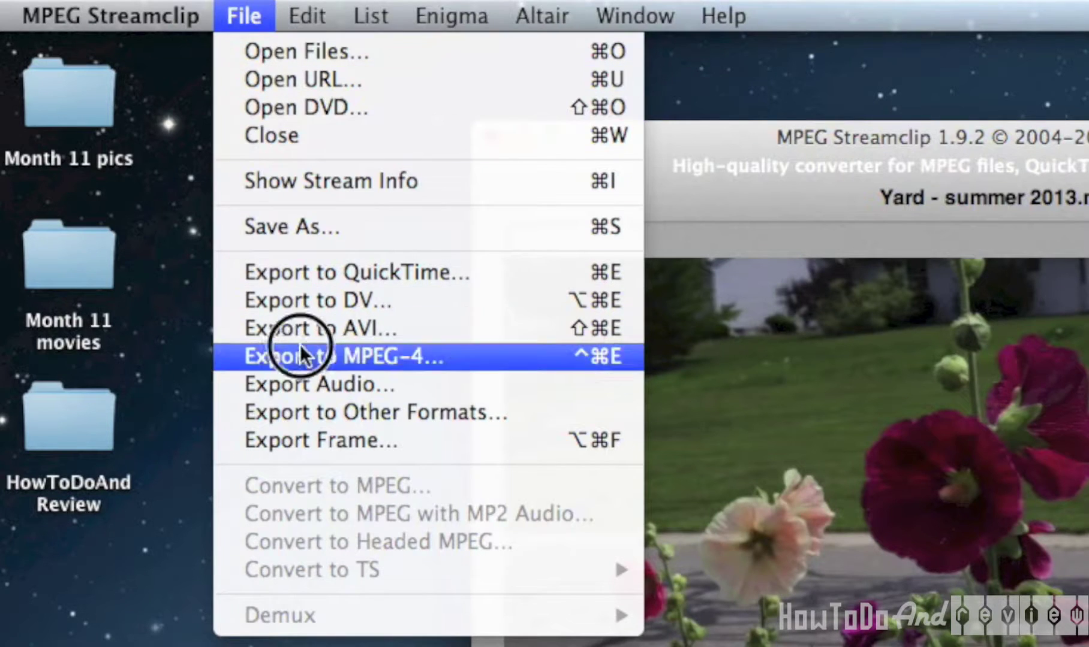
Step: Choose Image Sequence as the export format, with PNG as its image format
{"action": "left_click", "coordinate": [317, 412]}
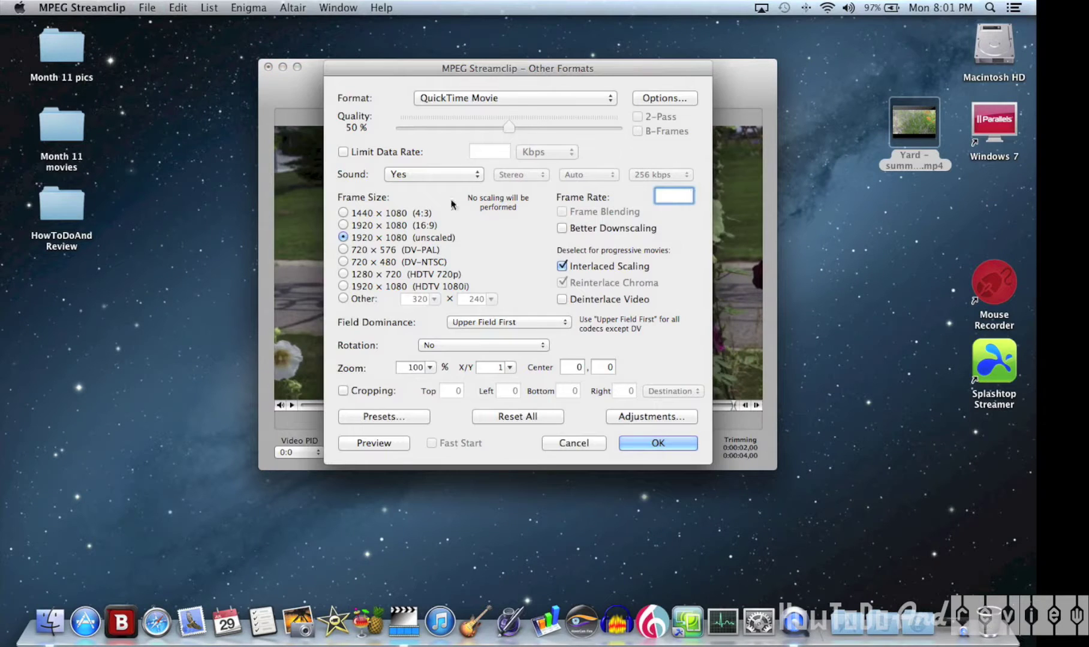
{"action": "left_click", "coordinate": [503, 98]}
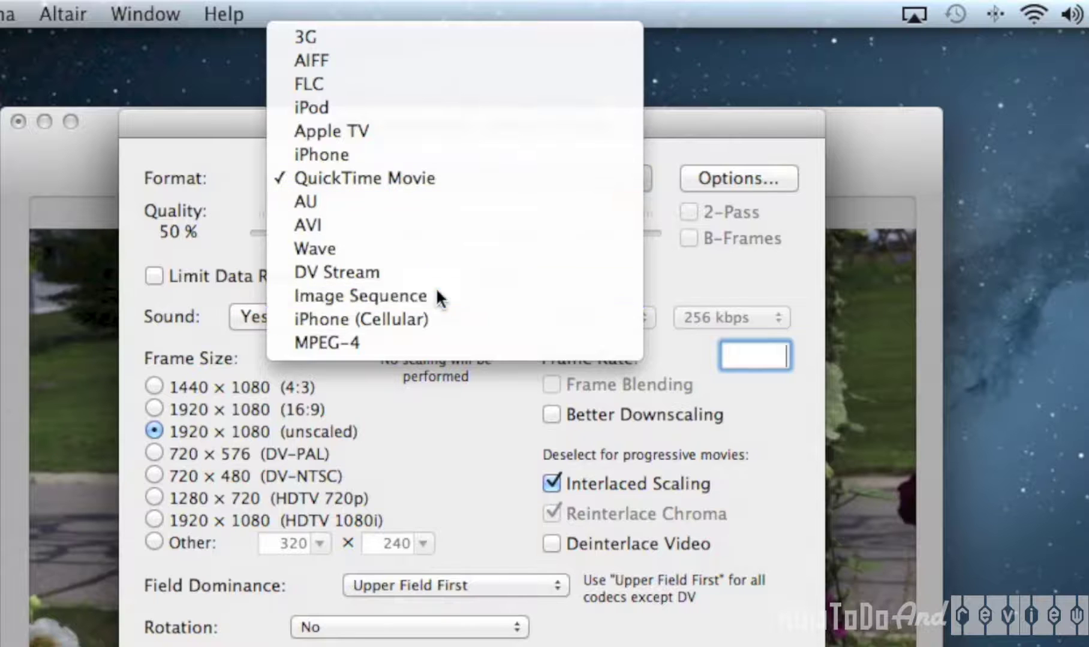
{"action": "left_click", "coordinate": [436, 294]}
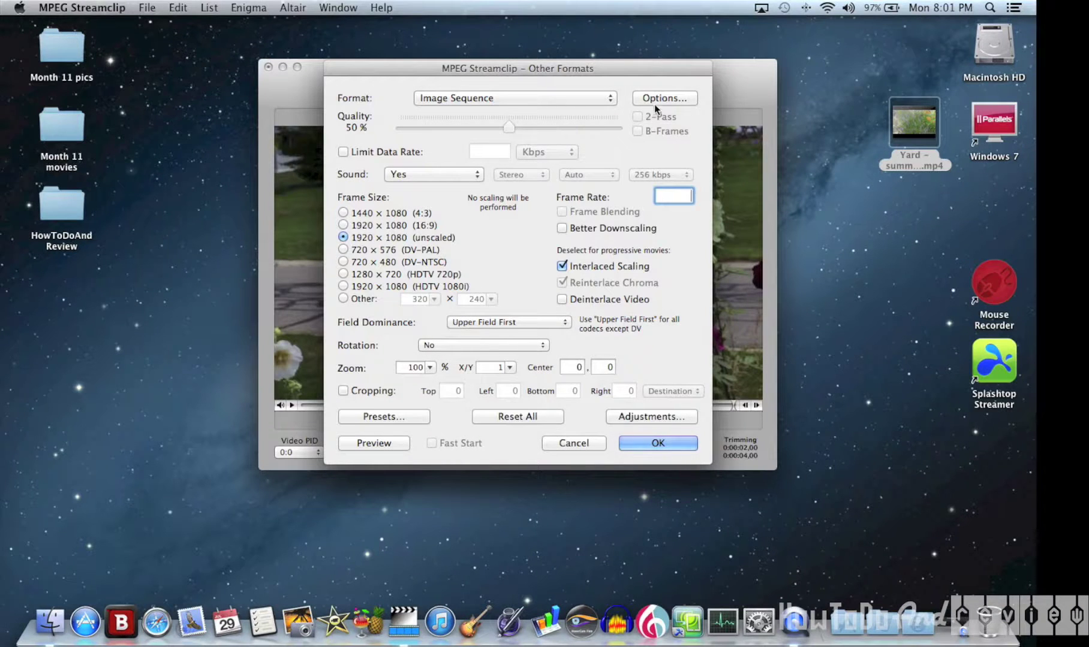
{"action": "left_click", "coordinate": [660, 99]}
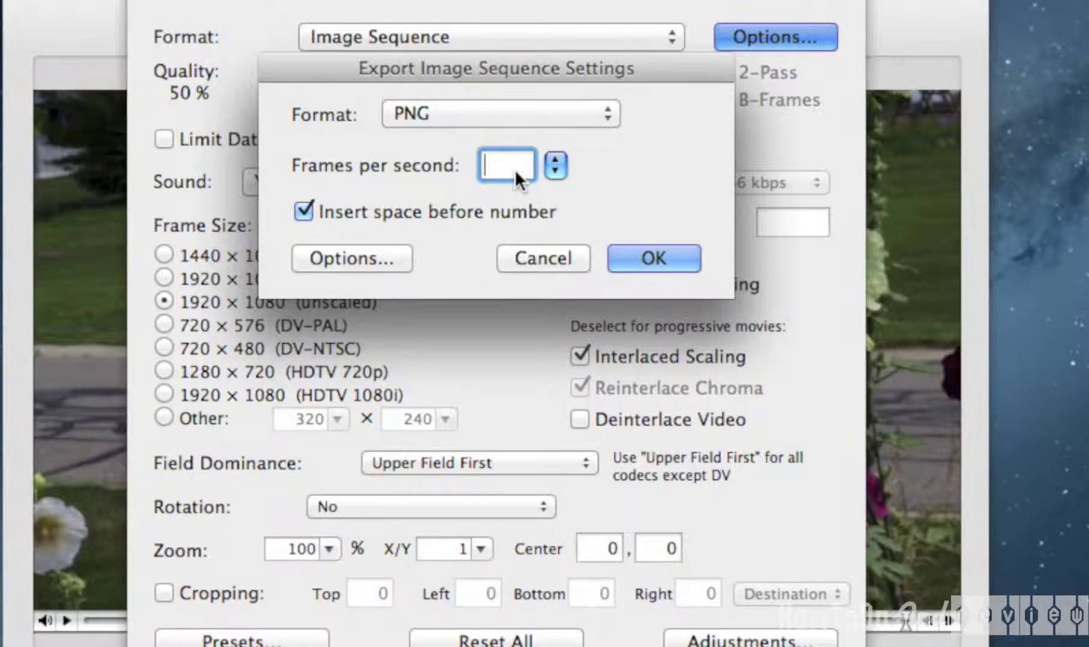
Step: Set the PNG sequence to 15 frames per second and Millions of Colors+ depth, confirming both dialogs
{"action": "type", "text": "15"}
{"action": "left_click", "coordinate": [380, 257]}
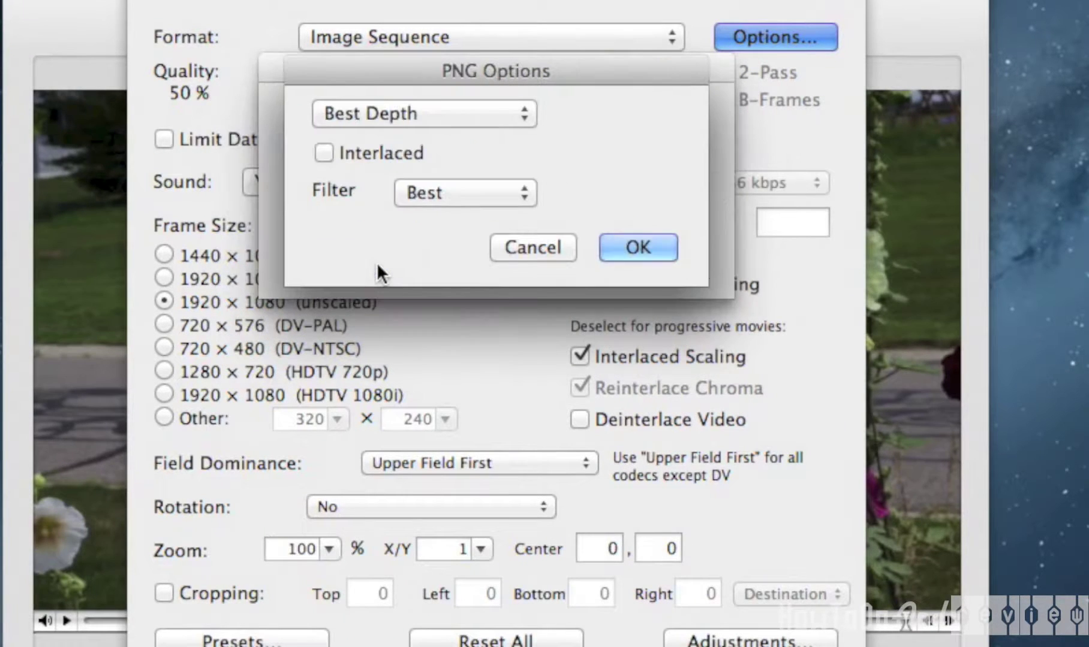
{"action": "left_click", "coordinate": [395, 118]}
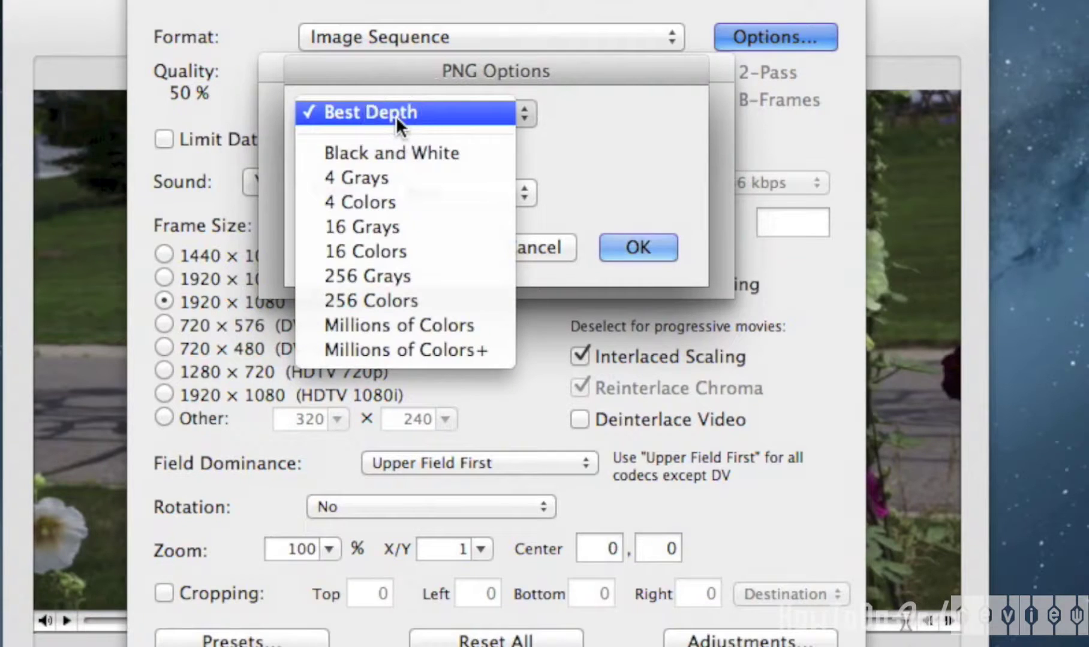
{"action": "left_click", "coordinate": [399, 350]}
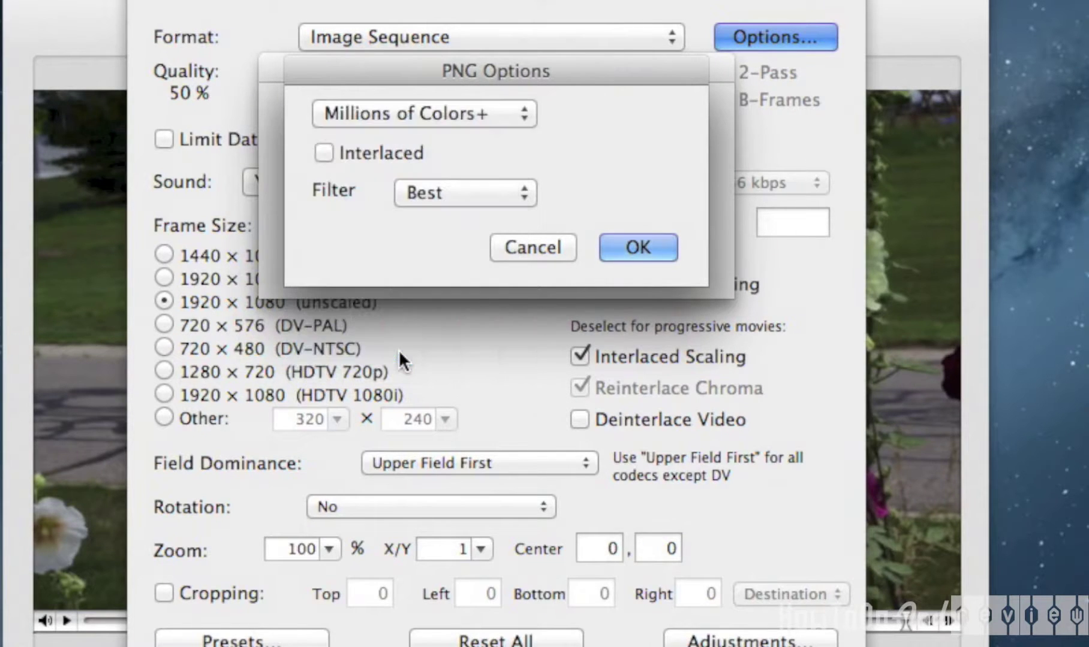
{"action": "left_click", "coordinate": [637, 248]}
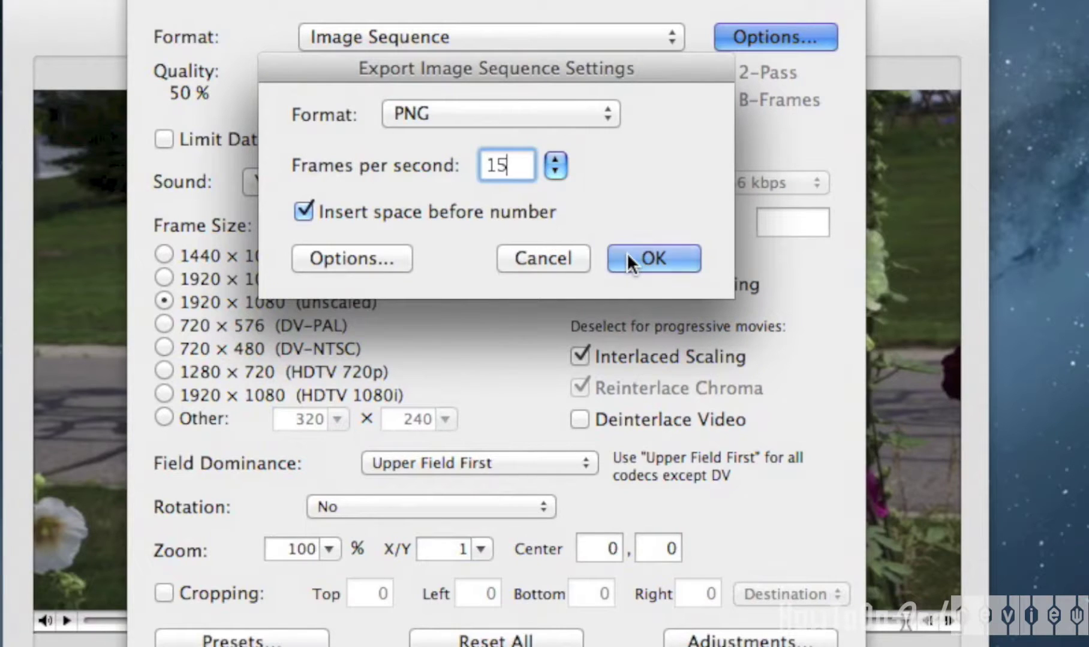
{"action": "left_click", "coordinate": [628, 252]}
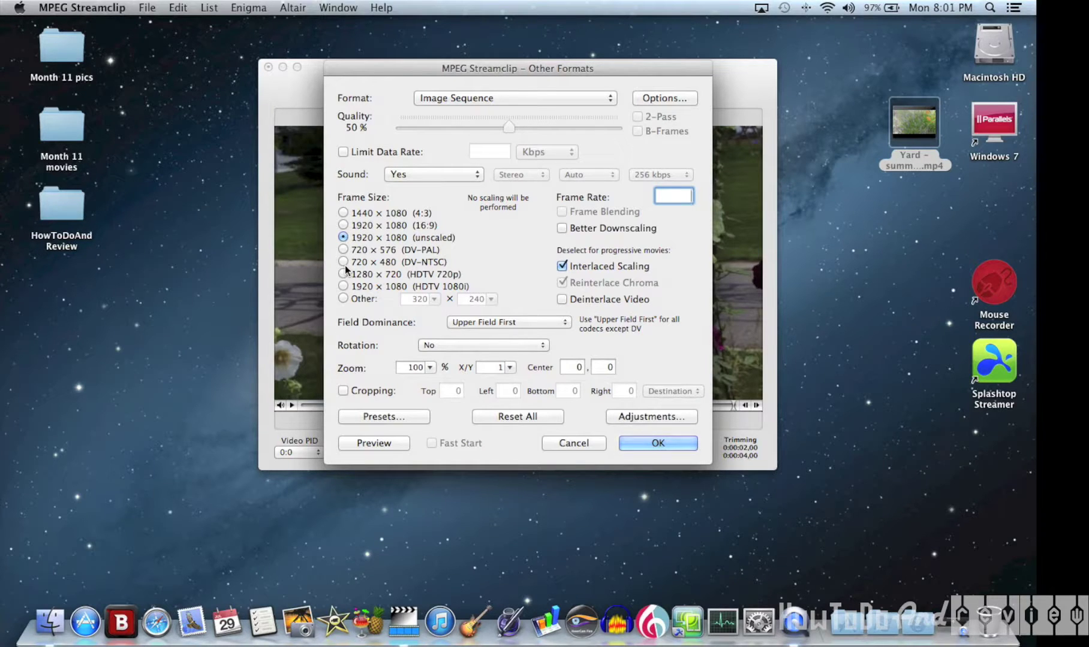
Step: Set a custom 720 × 480 frame size with Interlaced Scaling turned off and accept the settings
{"action": "left_click", "coordinate": [344, 299]}
{"action": "left_click", "coordinate": [435, 300]}
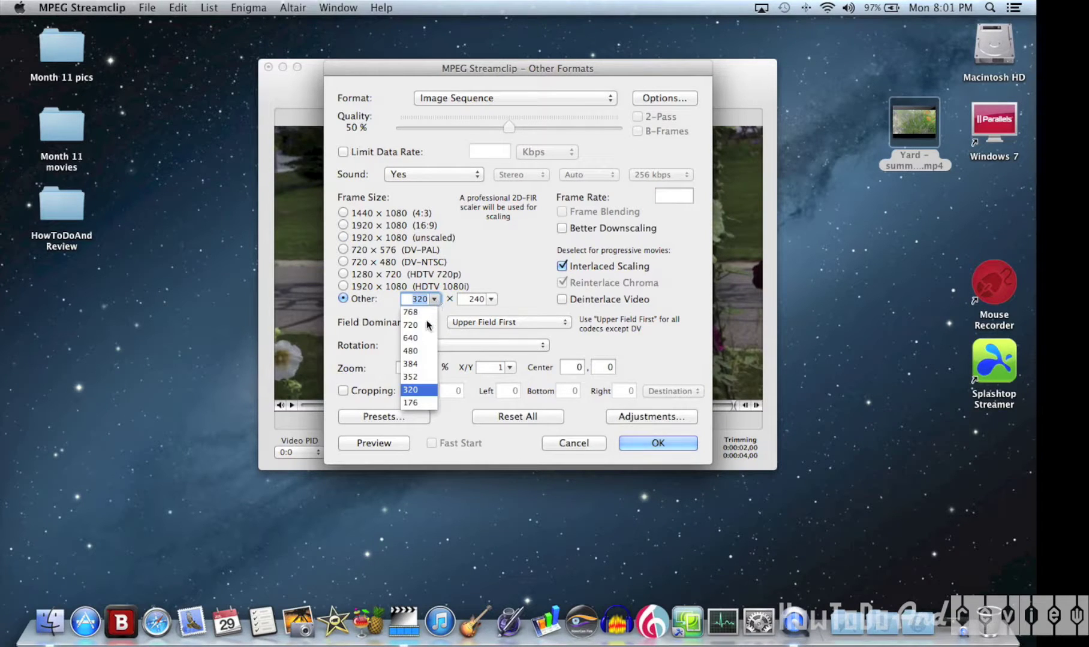
{"action": "left_click", "coordinate": [428, 325]}
{"action": "left_click", "coordinate": [491, 298]}
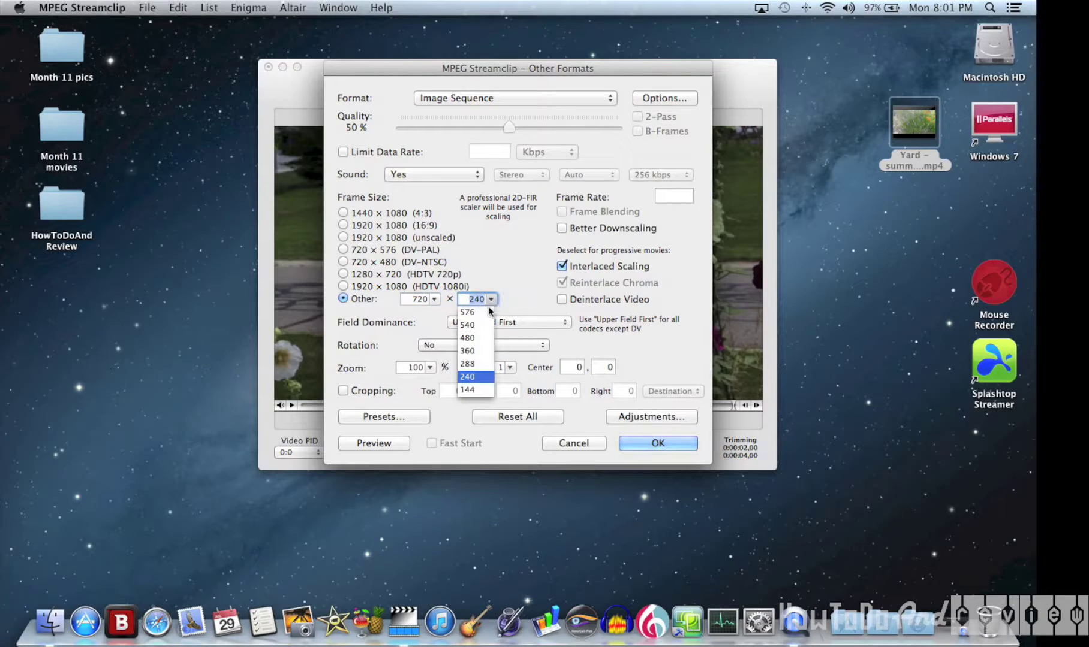
{"action": "left_click", "coordinate": [477, 338]}
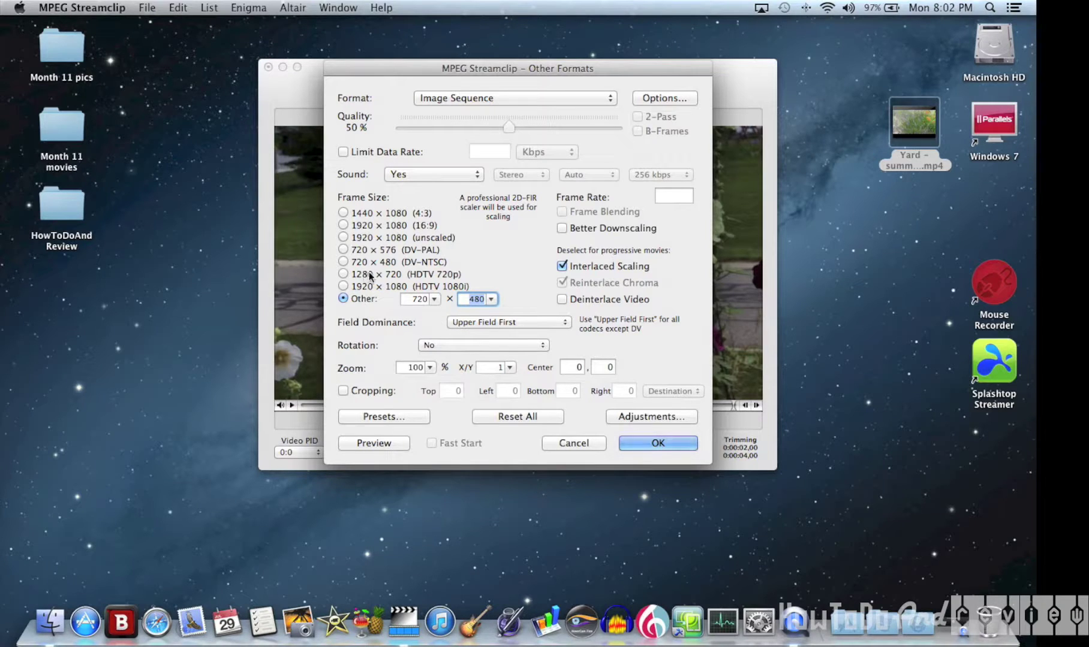
{"action": "left_click", "coordinate": [562, 266]}
{"action": "left_click", "coordinate": [646, 443]}
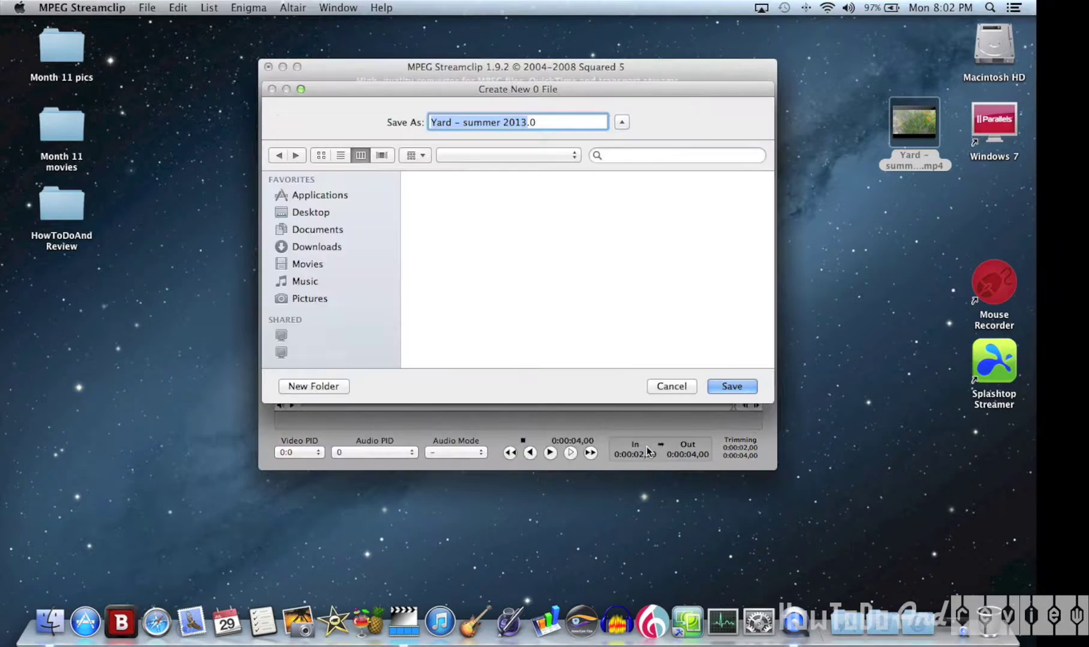
Step: Create a 'gif test' folder on the Desktop and save the image sequence into it
{"action": "key", "text": "super+shift+o"}
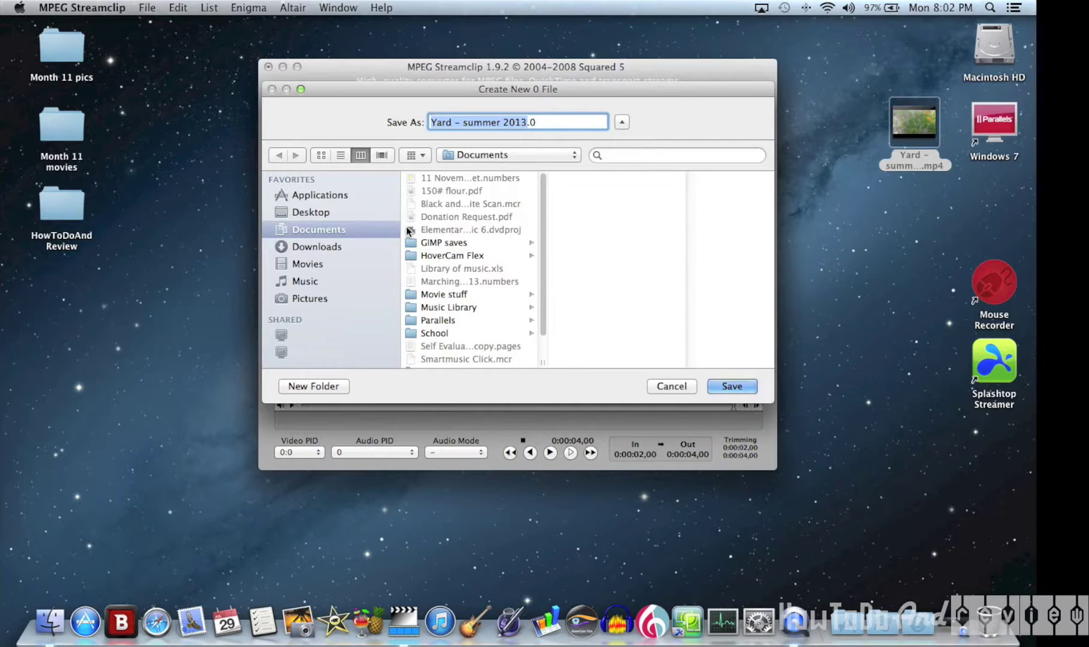
{"action": "left_click", "coordinate": [326, 214]}
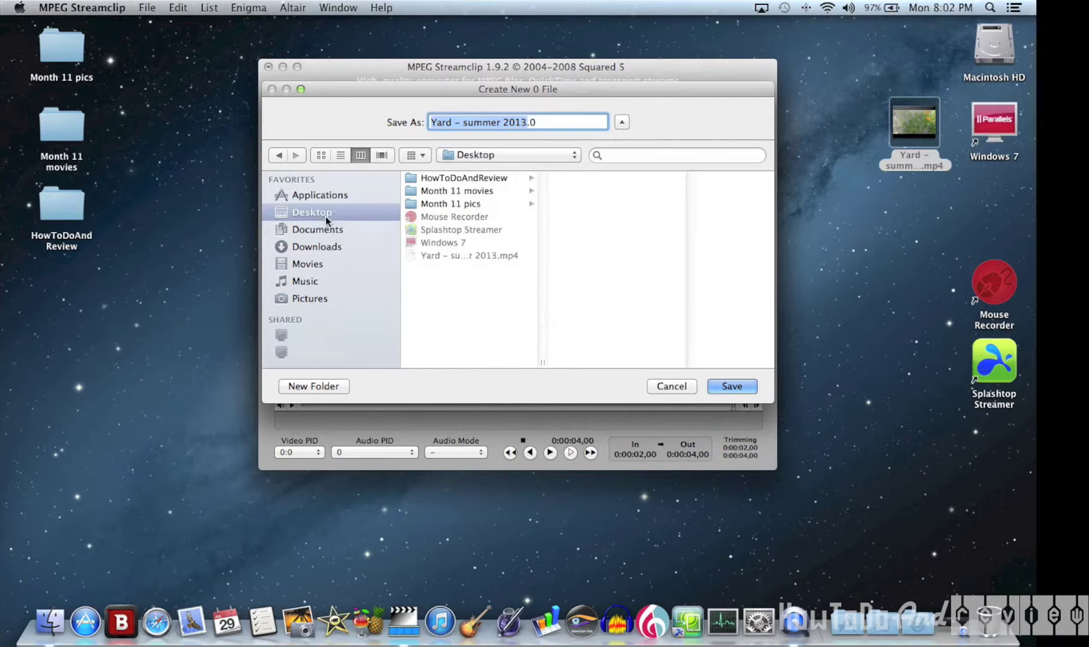
{"action": "left_click", "coordinate": [310, 387]}
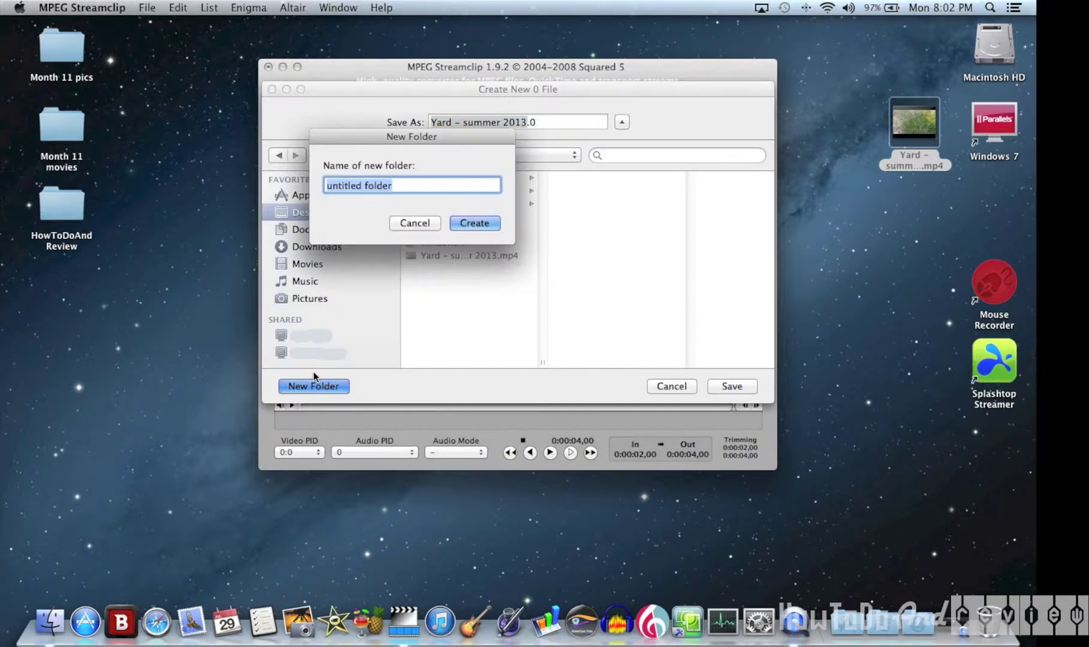
{"action": "type", "text": "gif test"}
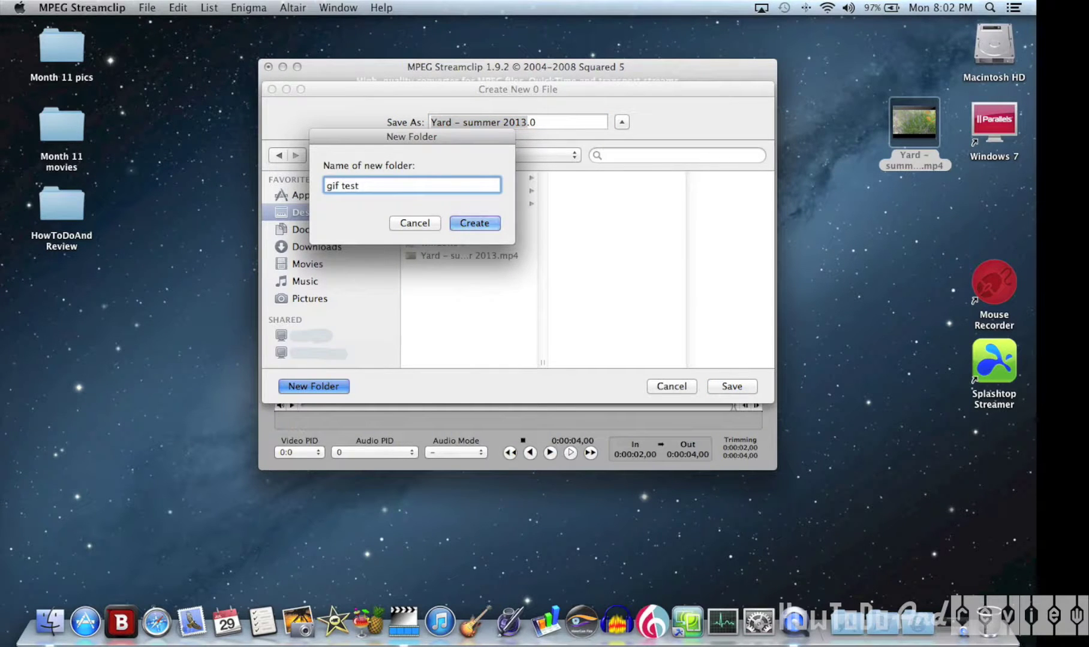
{"action": "key", "text": "Return"}
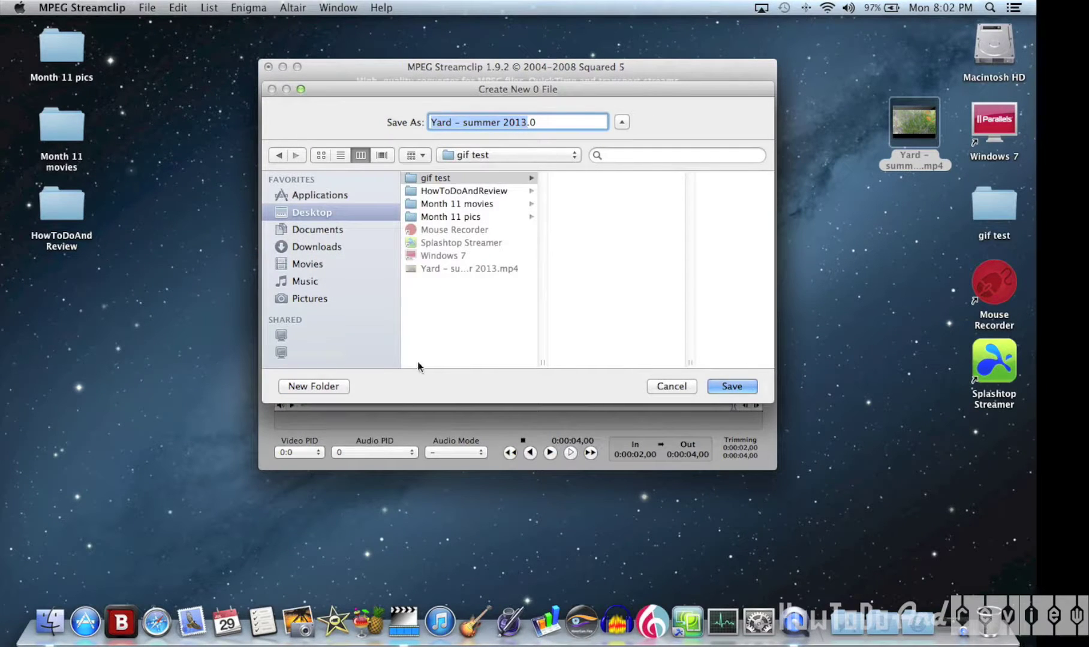
{"action": "left_click", "coordinate": [731, 386]}
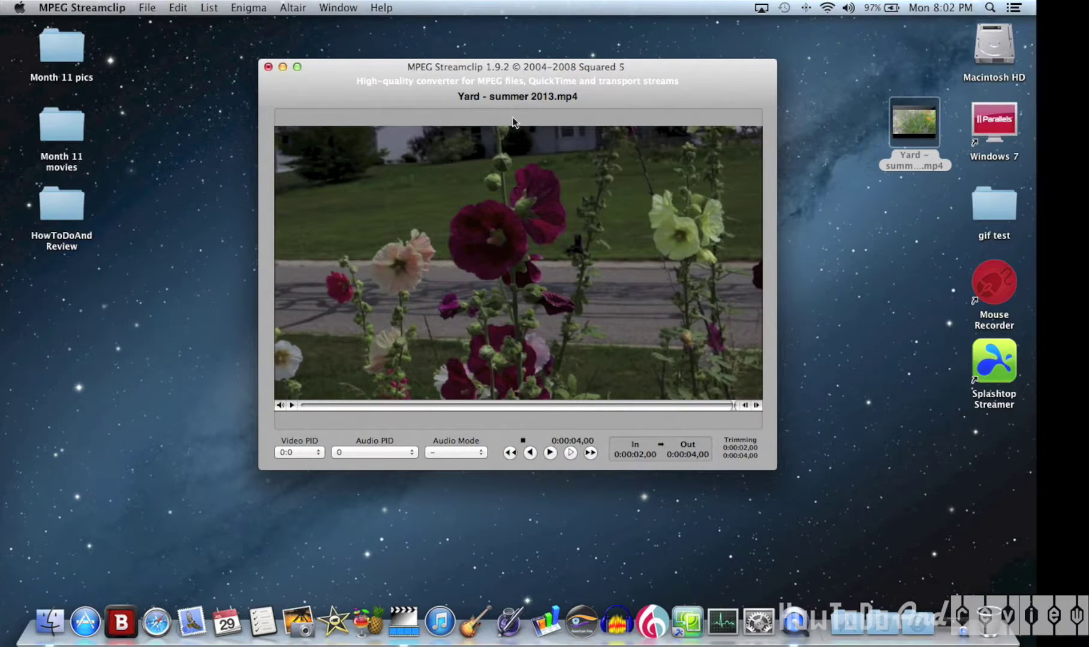
Step: Quit MPEG Streamclip once the frame export has finished
{"action": "key", "text": "super+q"}
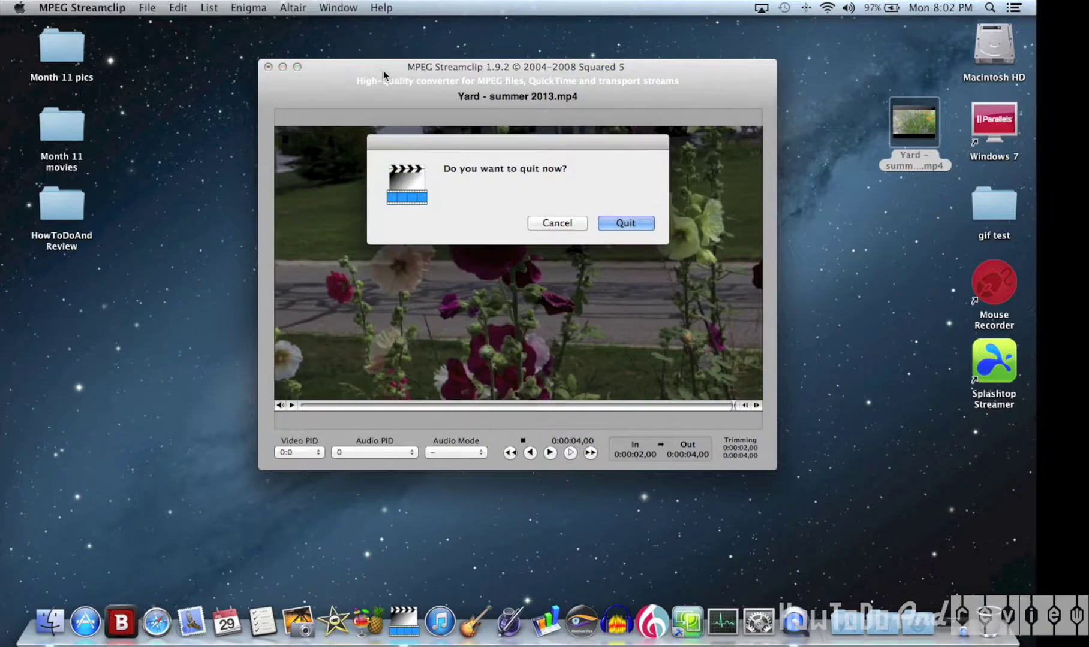
Step: Confirm quitting MPEG Streamclip and launch GIMP from the Applications stack
{"action": "left_click", "coordinate": [632, 223]}
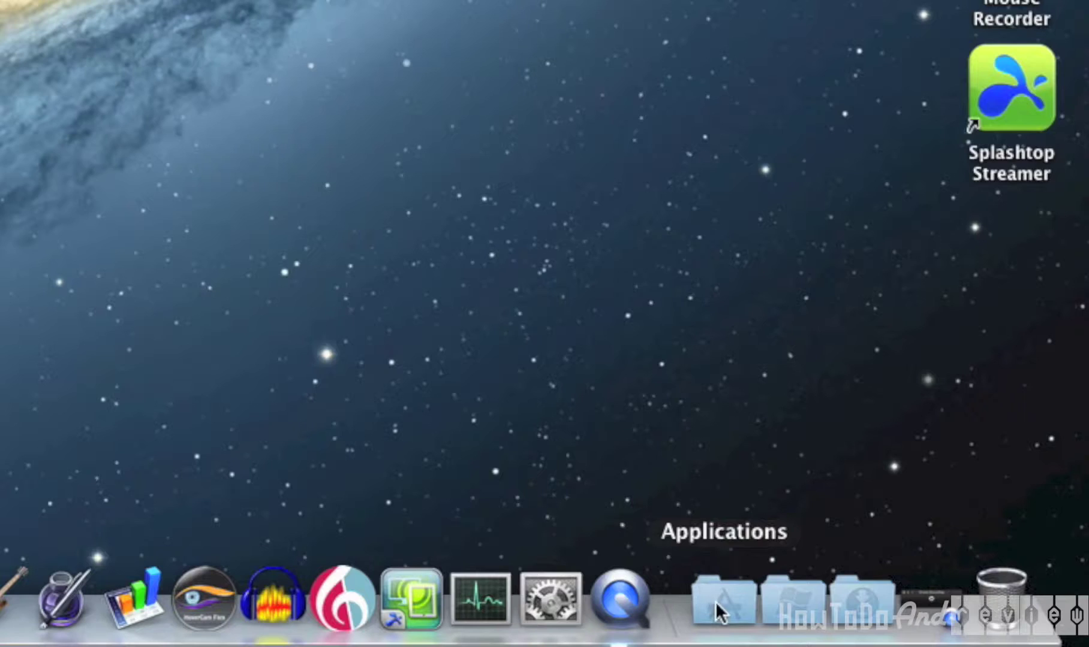
{"action": "left_click", "coordinate": [846, 623]}
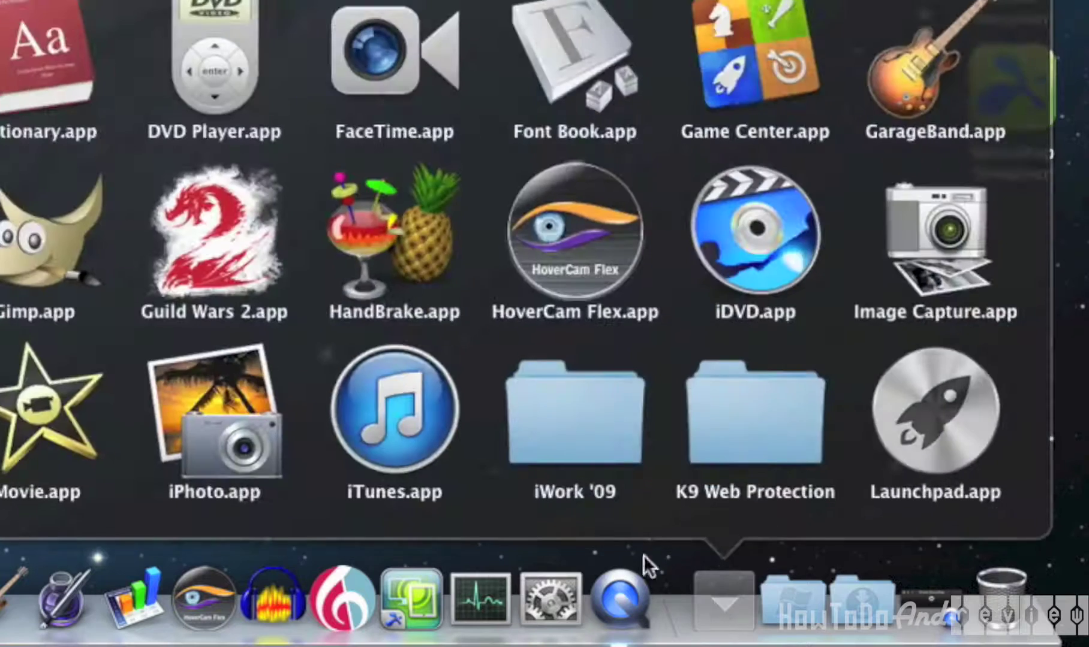
{"action": "left_click", "coordinate": [514, 441]}
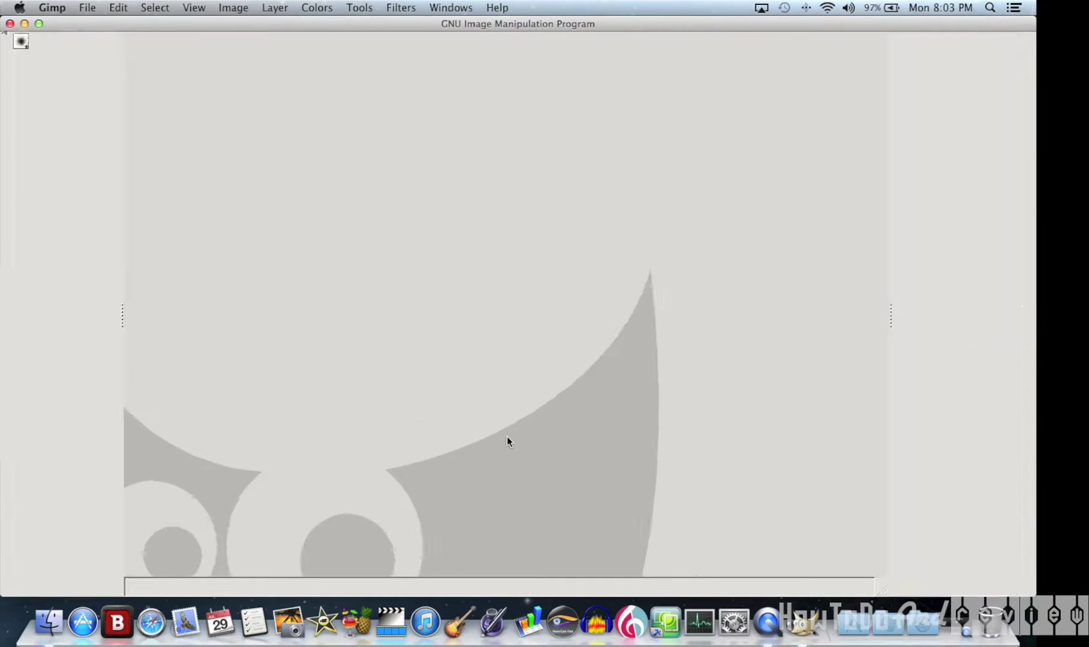
Step: Open Yard frames 01–31 from Desktop/gif test as layers of one 720×480 image
{"action": "left_click", "coordinate": [86, 8]}
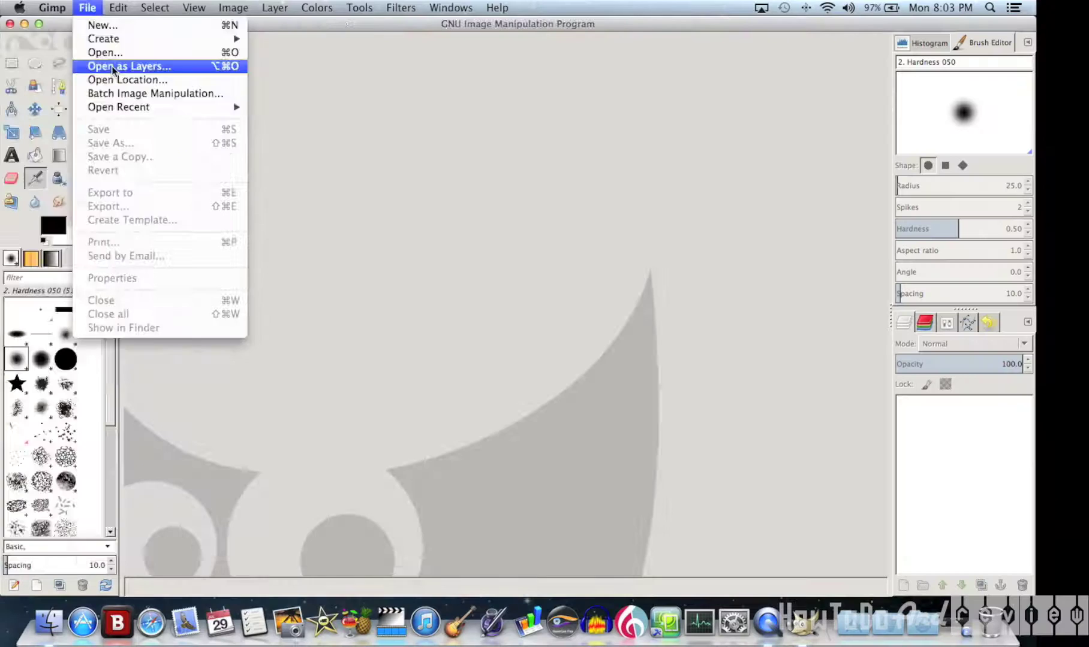
{"action": "left_click", "coordinate": [160, 128]}
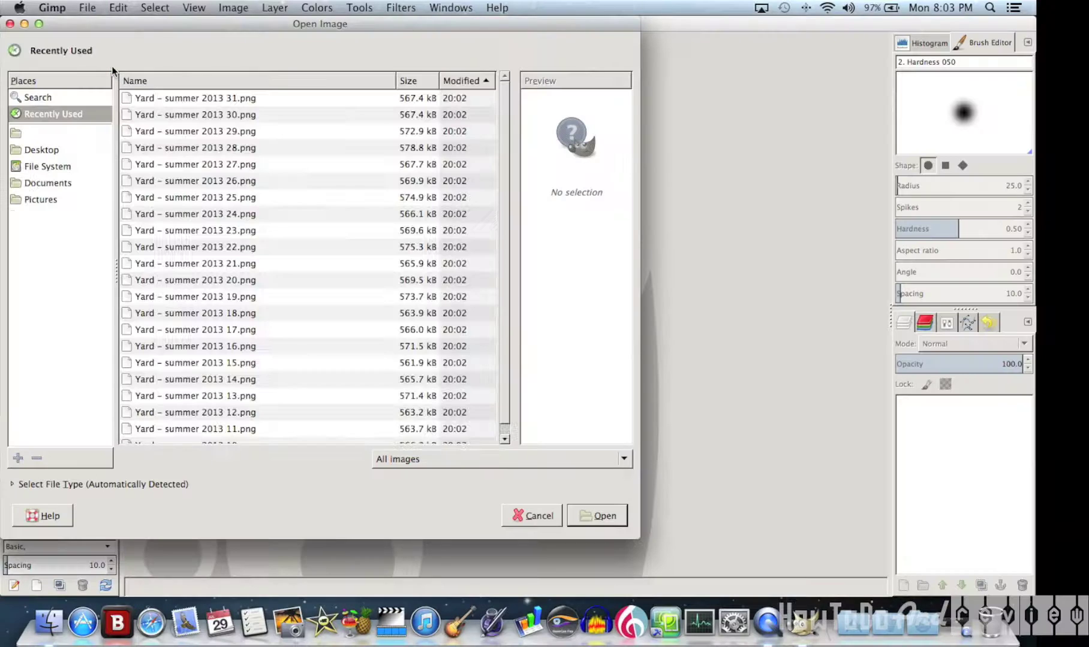
{"action": "left_click", "coordinate": [45, 152]}
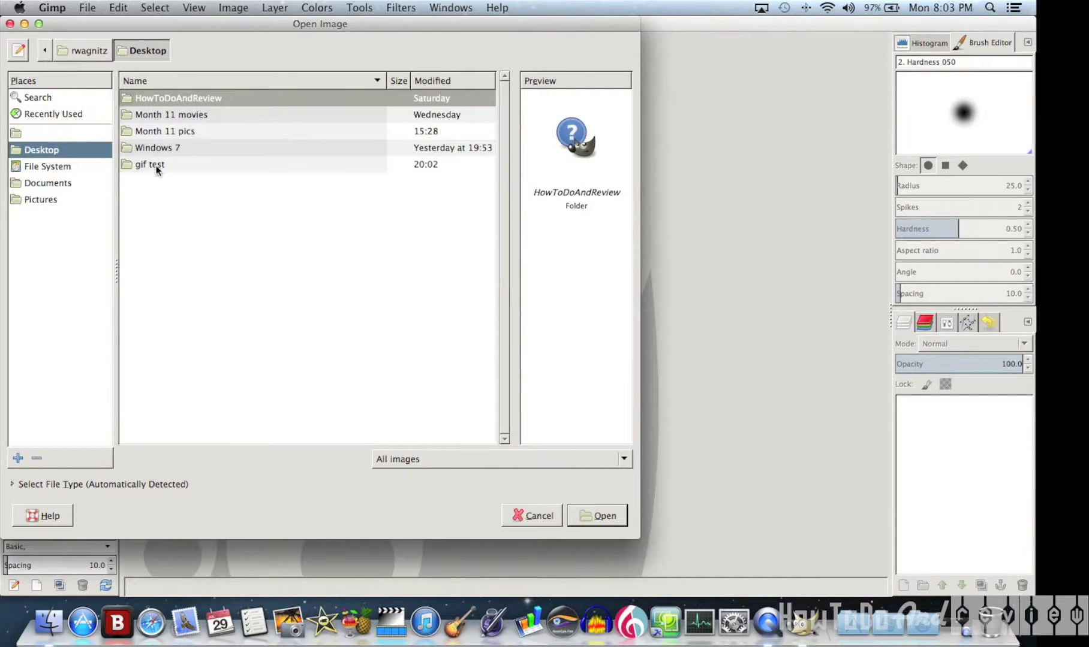
{"action": "double_click", "coordinate": [155, 164]}
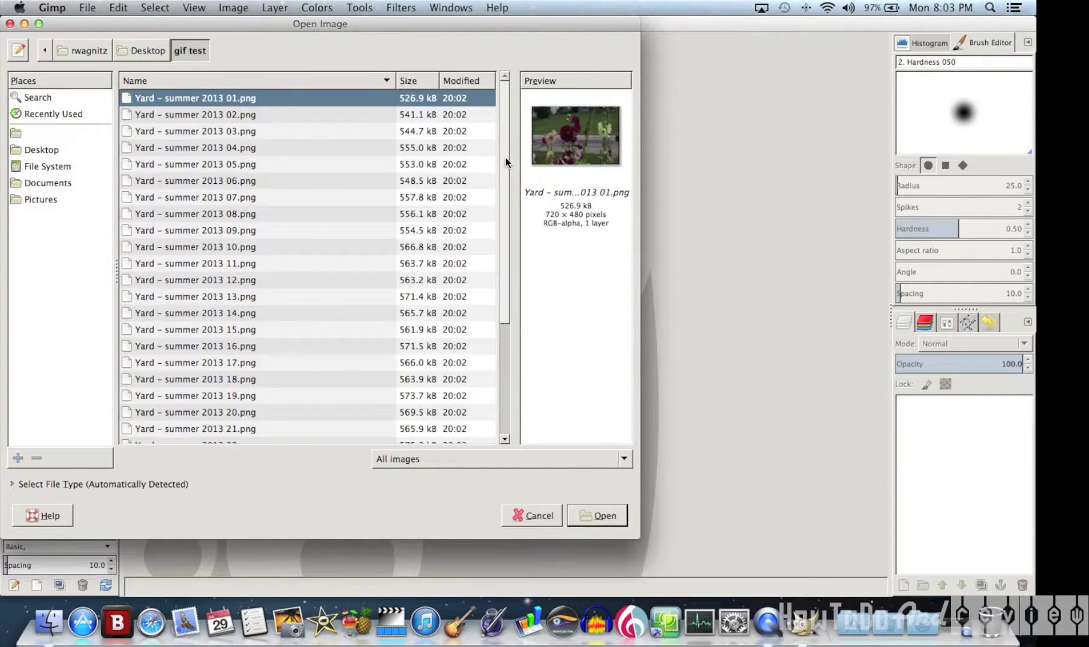
{"action": "left_click_drag", "start_coordinate": [504, 162], "coordinate": [503, 290]}
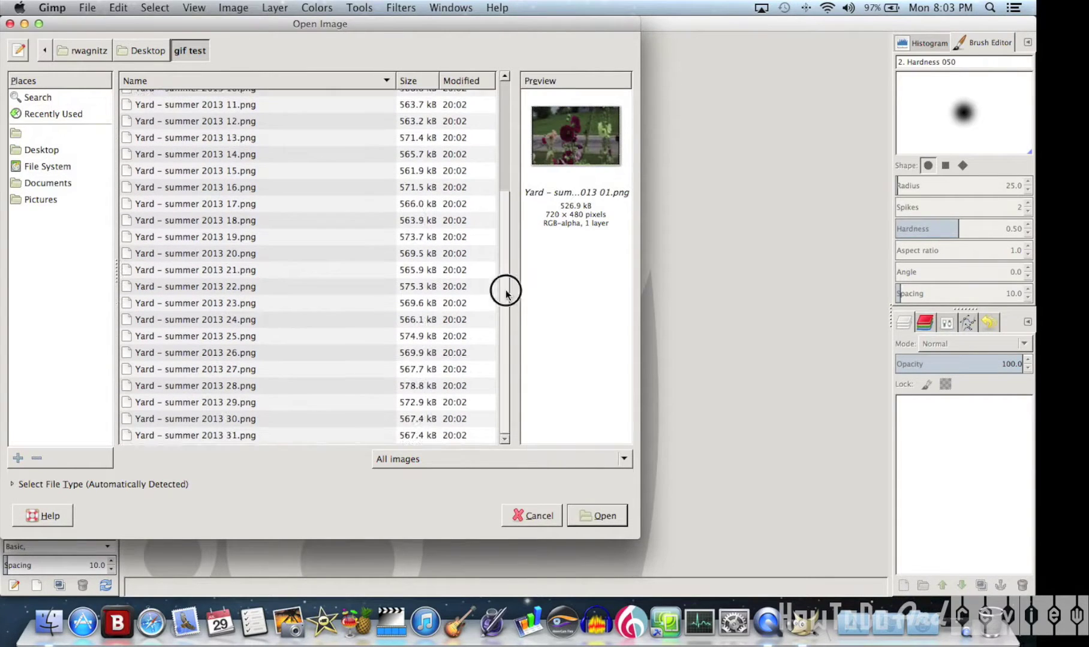
{"action": "left_click", "coordinate": [199, 437], "text": "shift"}
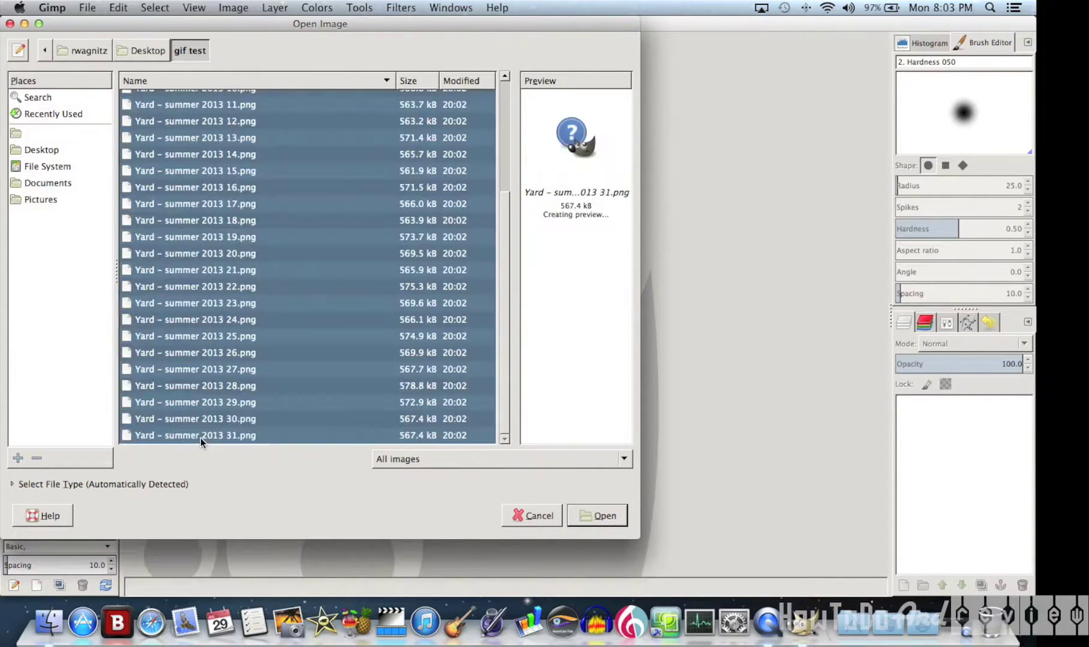
{"action": "left_click", "coordinate": [604, 519]}
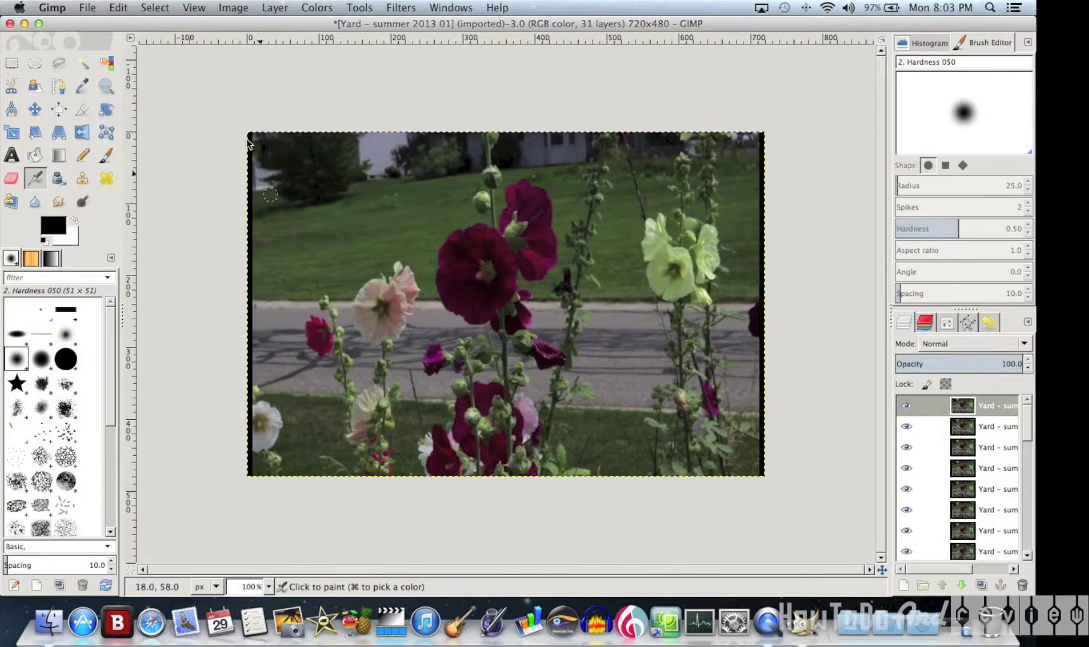
Step: Export the image as GIF 'Yard - summer 2013 01.gif' to the Desktop
{"action": "left_click", "coordinate": [88, 8]}
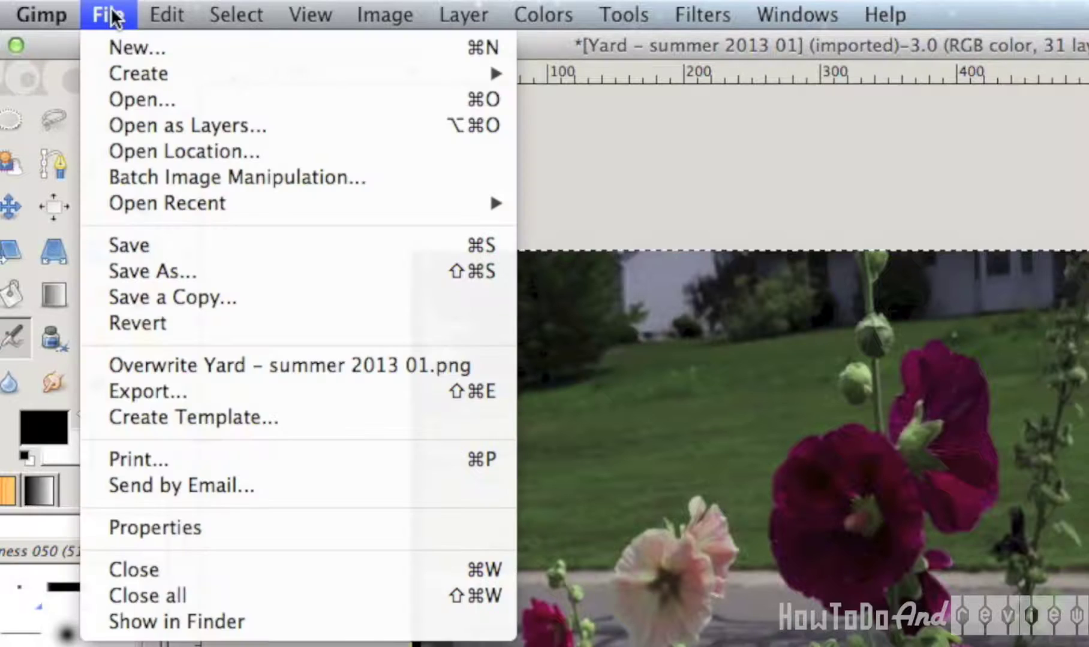
{"action": "left_click", "coordinate": [195, 390]}
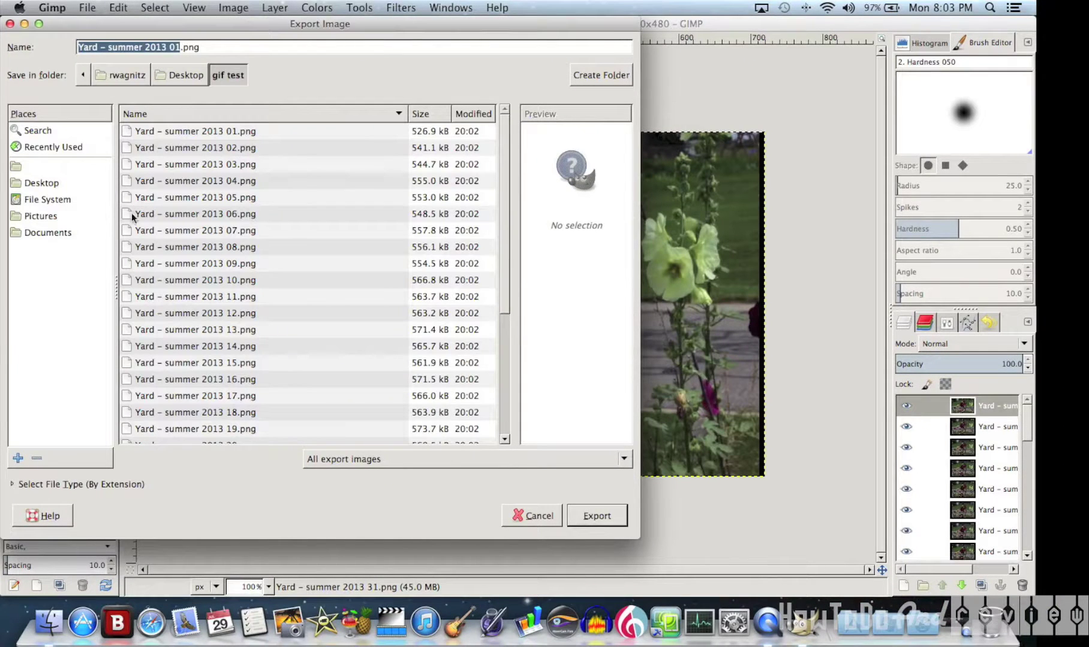
{"action": "left_click", "coordinate": [33, 483]}
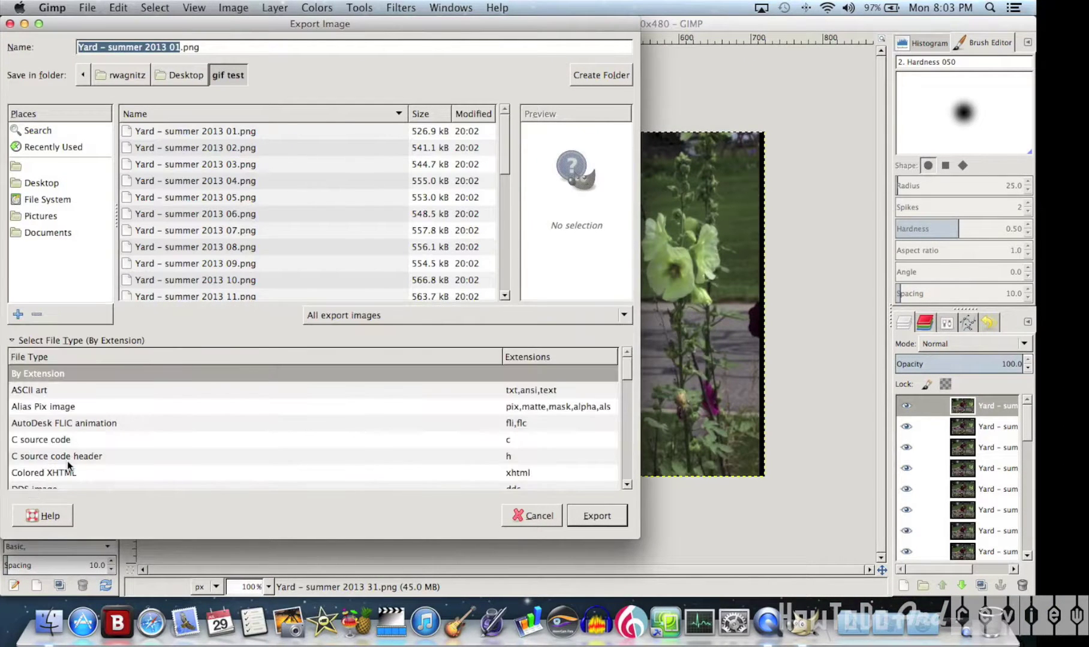
{"action": "scroll", "coordinate": [67, 461], "scroll_direction": "down", "scroll_amount": 2}
{"action": "scroll", "coordinate": [67, 461], "scroll_direction": "down", "scroll_amount": 1}
{"action": "left_click", "coordinate": [50, 467]}
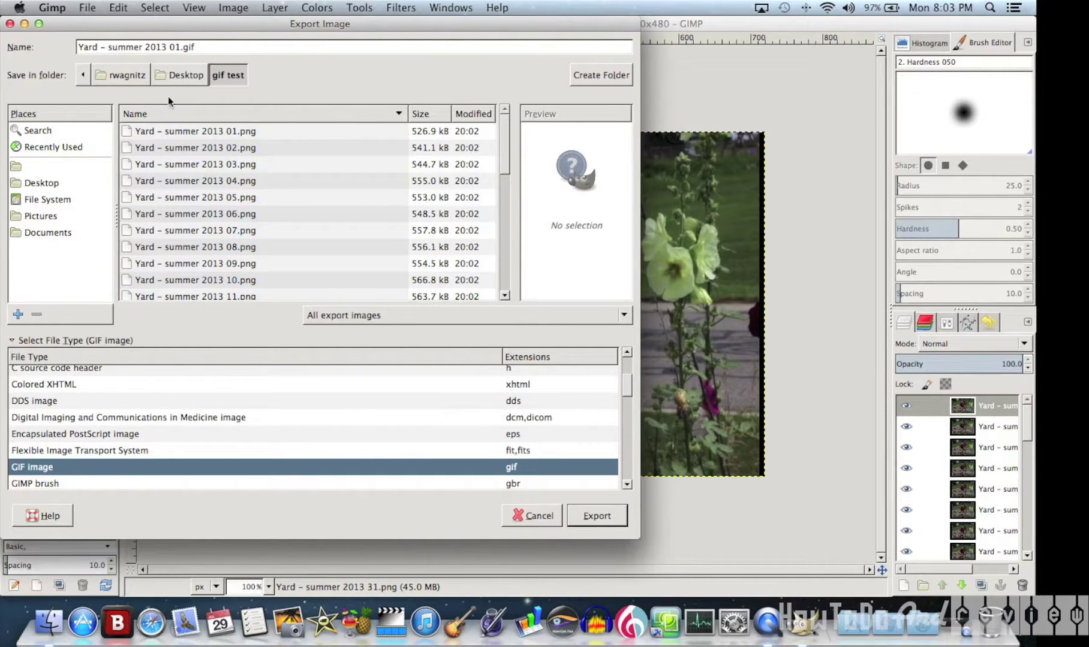
{"action": "left_click", "coordinate": [174, 77]}
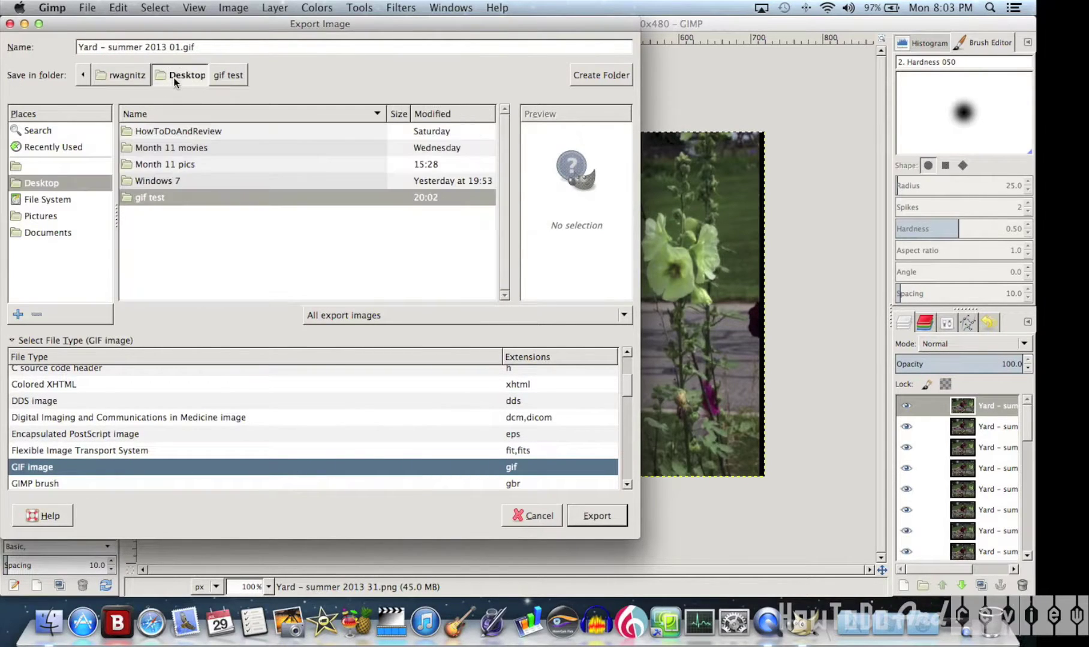
{"action": "left_click", "coordinate": [603, 519]}
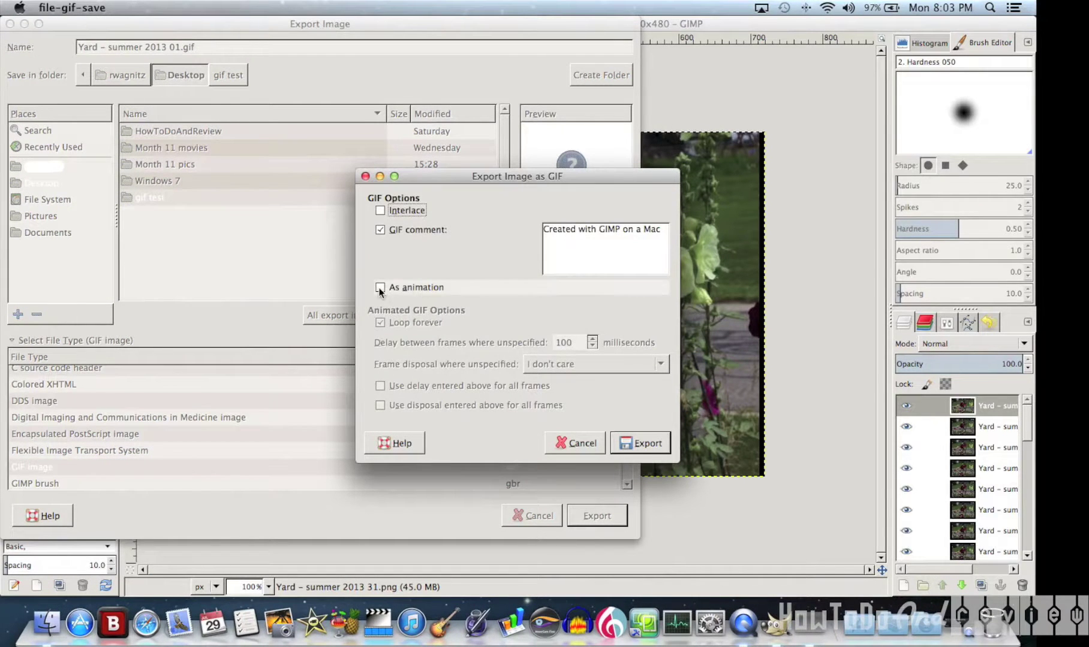
Step: Export the frames as an animated GIF, then quit GIMP discarding the layered image
{"action": "left_click", "coordinate": [379, 288]}
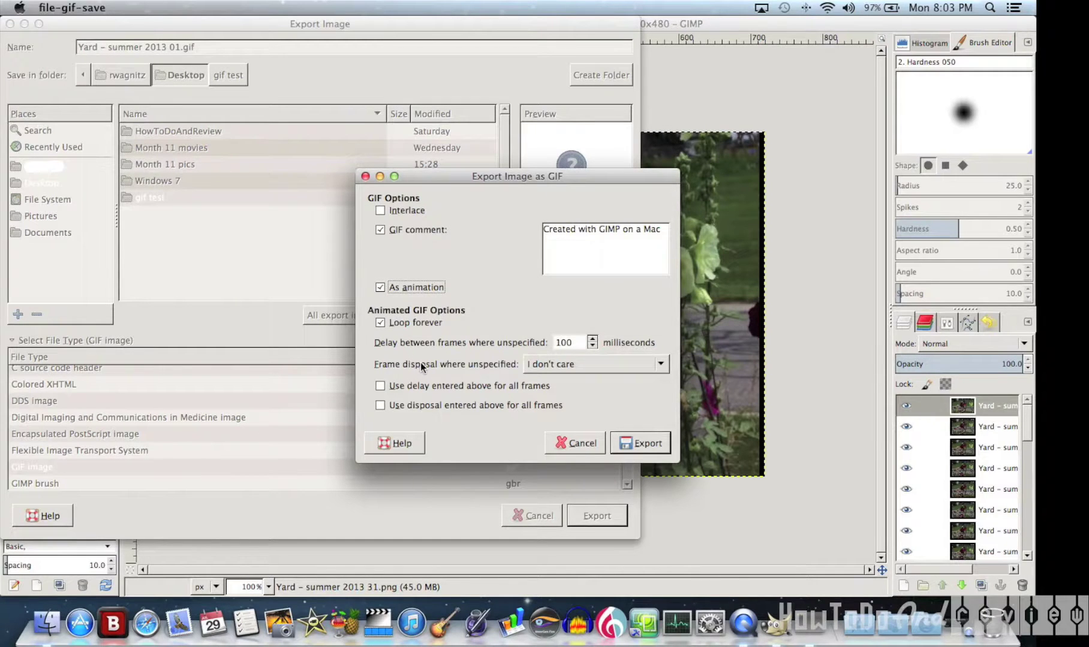
{"action": "left_click", "coordinate": [638, 444]}
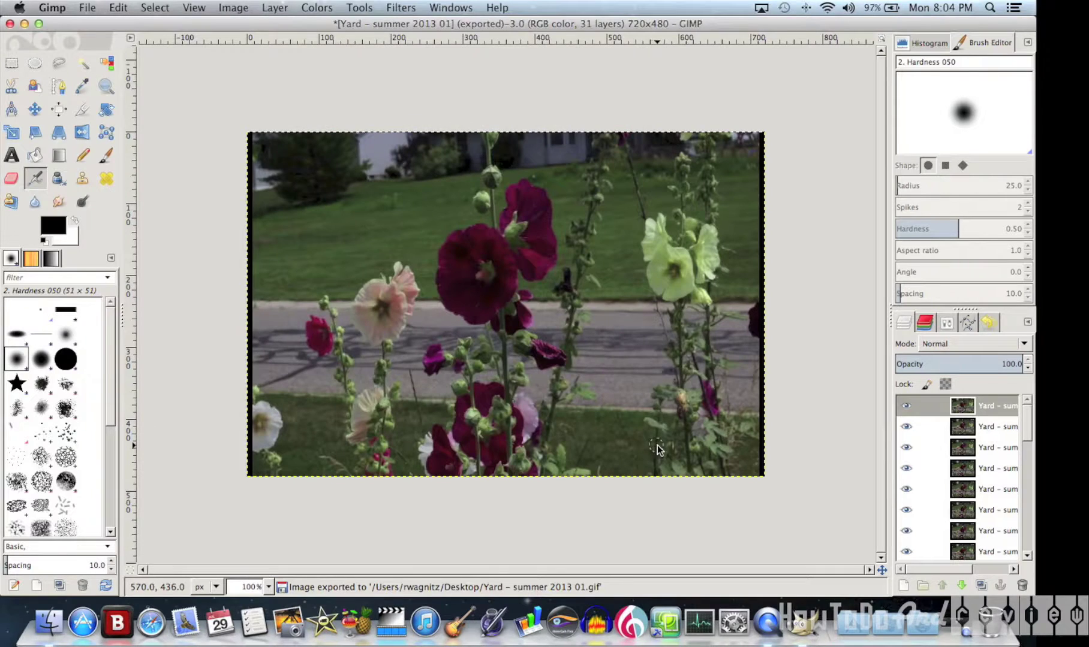
{"action": "key", "text": "super+q"}
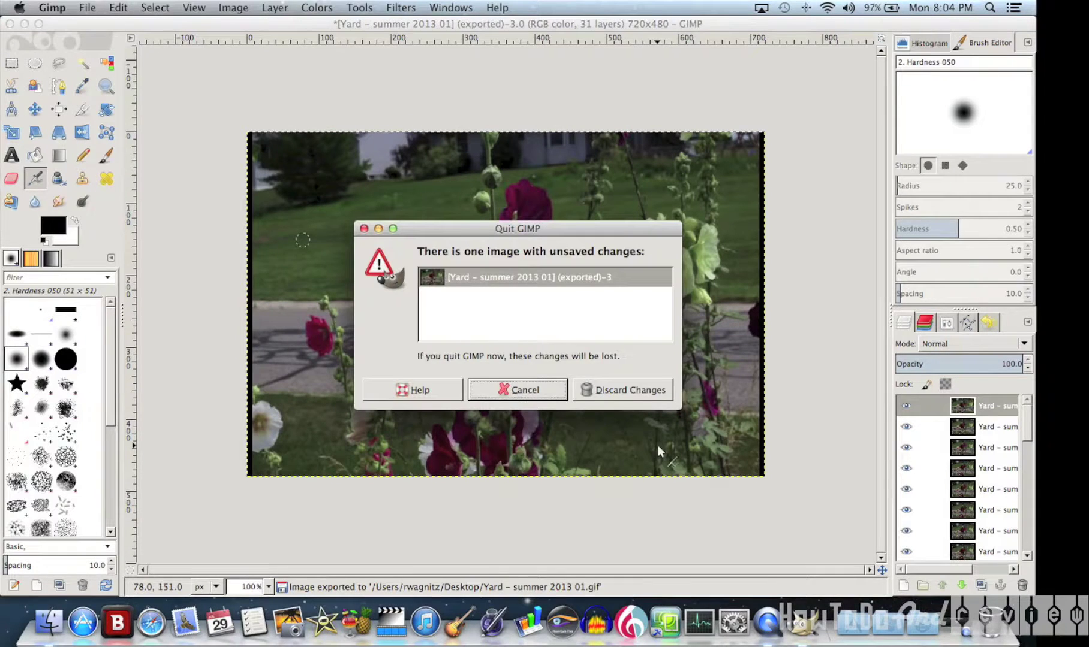
{"action": "left_click", "coordinate": [609, 394]}
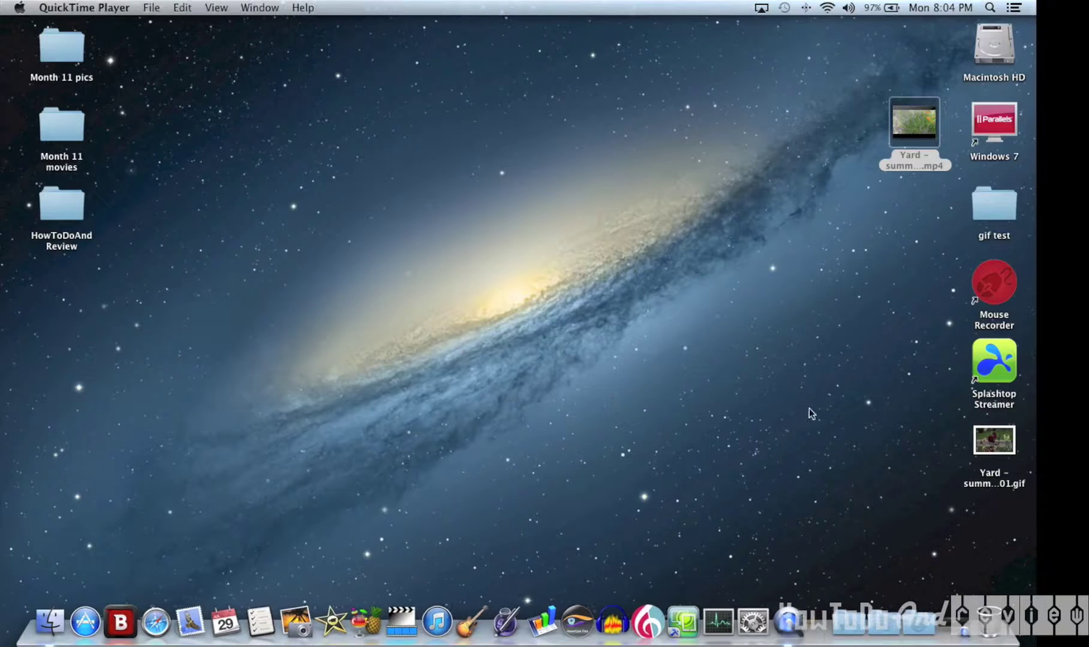
Step: Open 'Yard - summer 2013 01.gif' from the Desktop with Safari
{"action": "right_click", "coordinate": [984, 451]}
{"action": "mouse_move", "coordinate": [880, 333]}
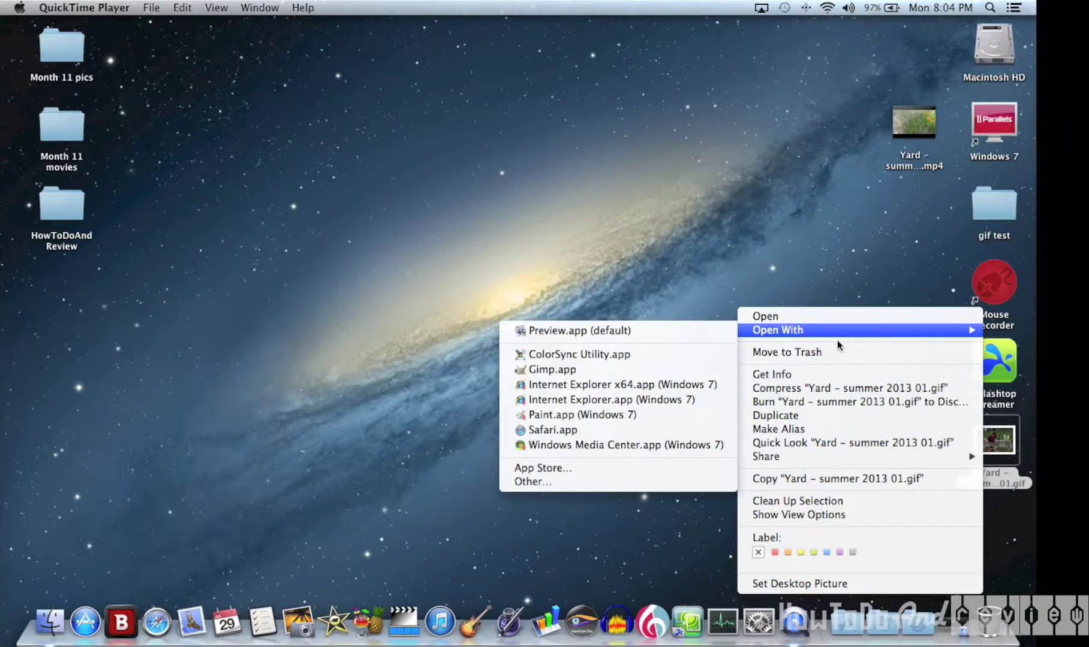
{"action": "left_click", "coordinate": [592, 431]}
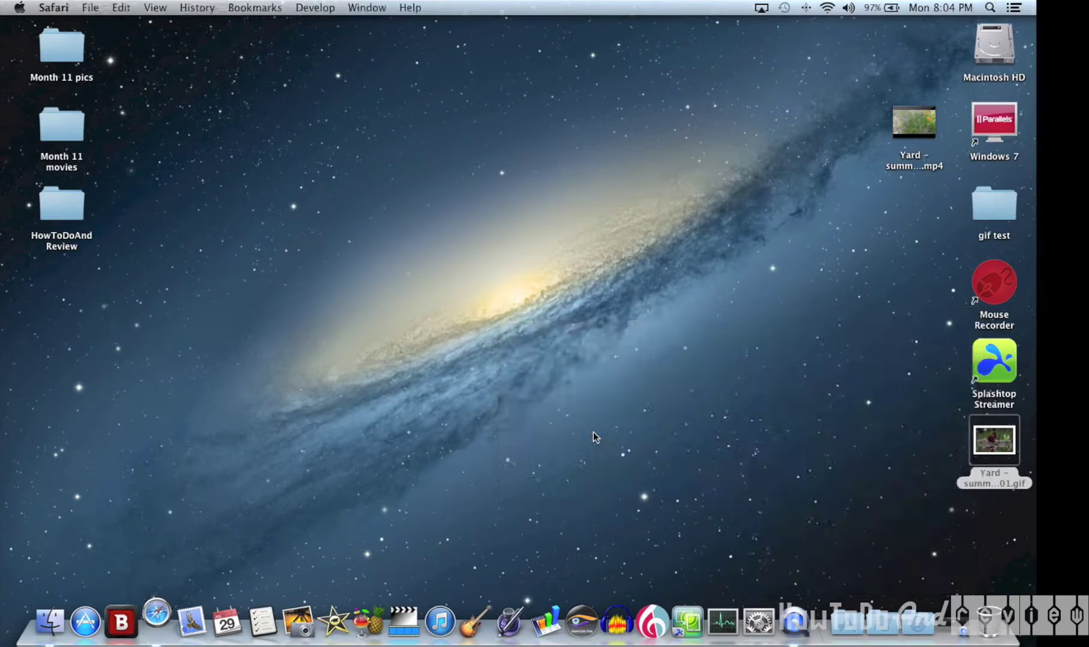